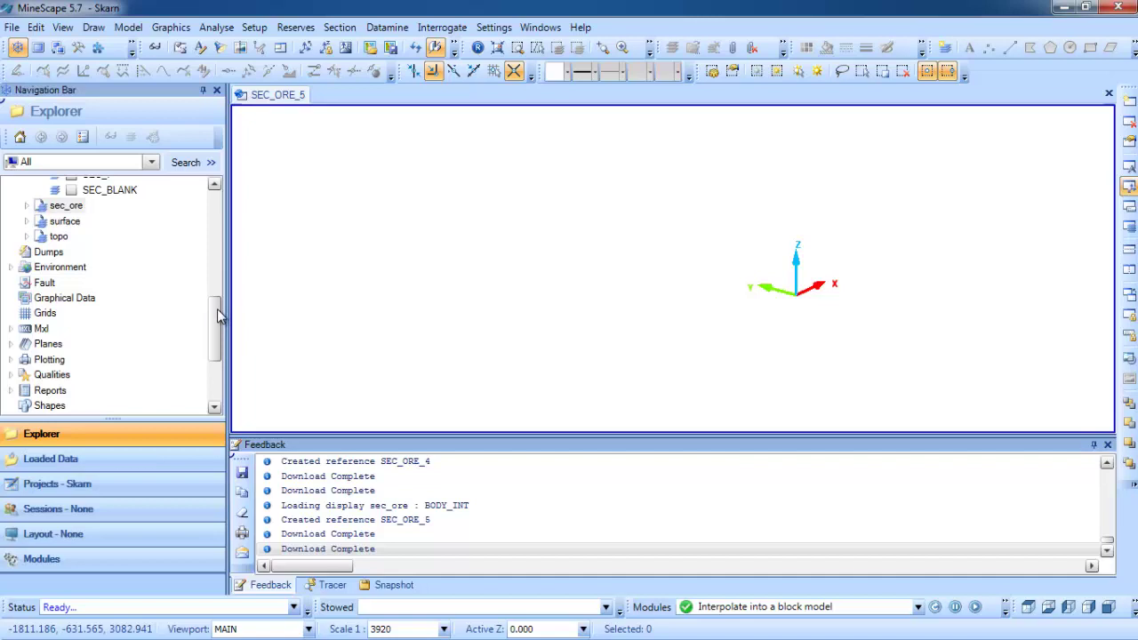
- Load the DH drill holes and orbit them into an oblique 3D view
{"action": "left_click_drag", "start_coordinate": [219, 313], "coordinate": [219, 229]}
{"action": "left_click", "coordinate": [71, 255]}
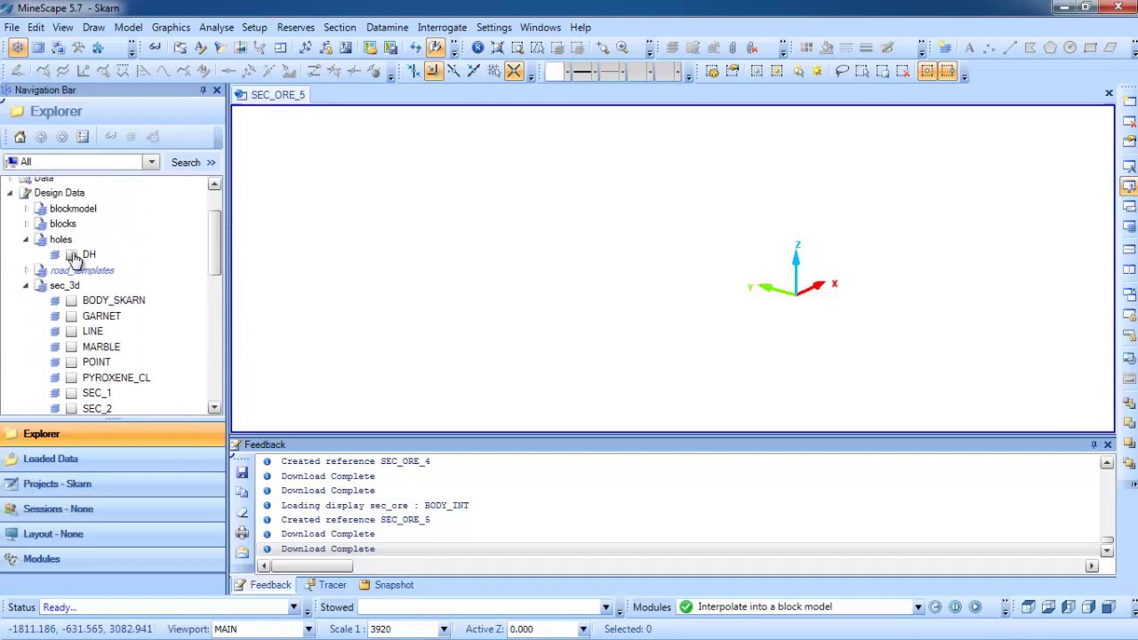
{"action": "mouse_move", "coordinate": [465, 297]}
{"action": "middle_mouse_down"}
{"action": "mouse_move", "coordinate": [536, 292]}
{"action": "mouse_move", "coordinate": [526, 261]}
{"action": "middle_mouse_up"}
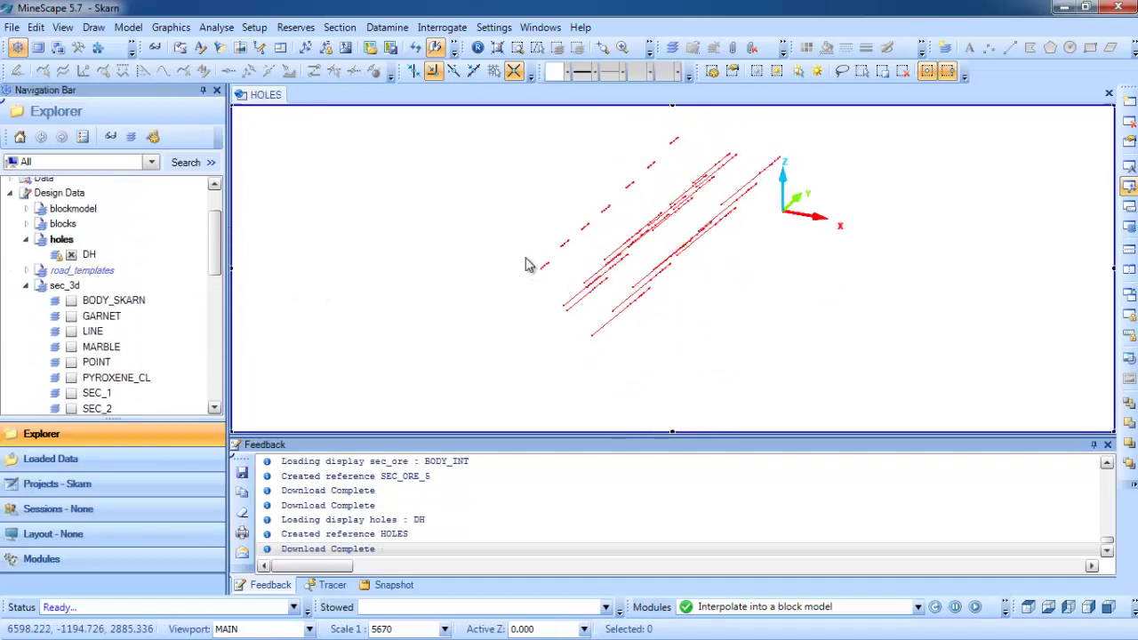
{"action": "scroll", "coordinate": [40, 342], "scroll_direction": "down", "scroll_amount": 3}
{"action": "scroll", "coordinate": [43, 356], "scroll_direction": "down", "scroll_amount": 1}
- Add the TOPO terrain contours from the topo folder and rotate the terrain and holes together
{"action": "left_click", "coordinate": [27, 346]}
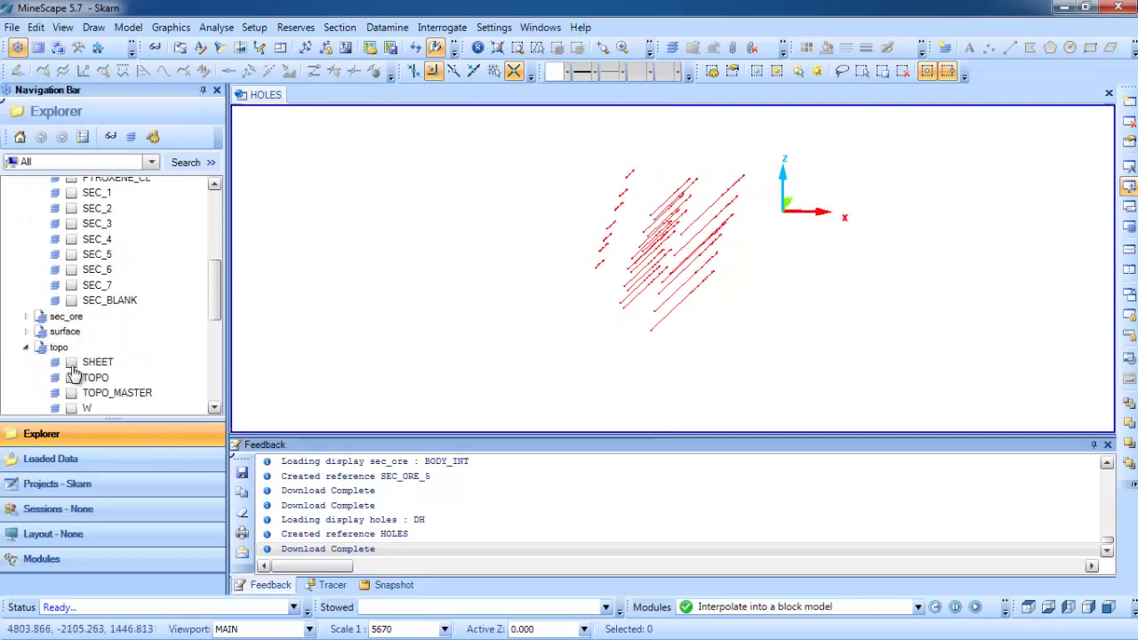
{"action": "left_click", "coordinate": [71, 378]}
{"action": "left_click_drag", "start_coordinate": [664, 300], "coordinate": [645, 303]}
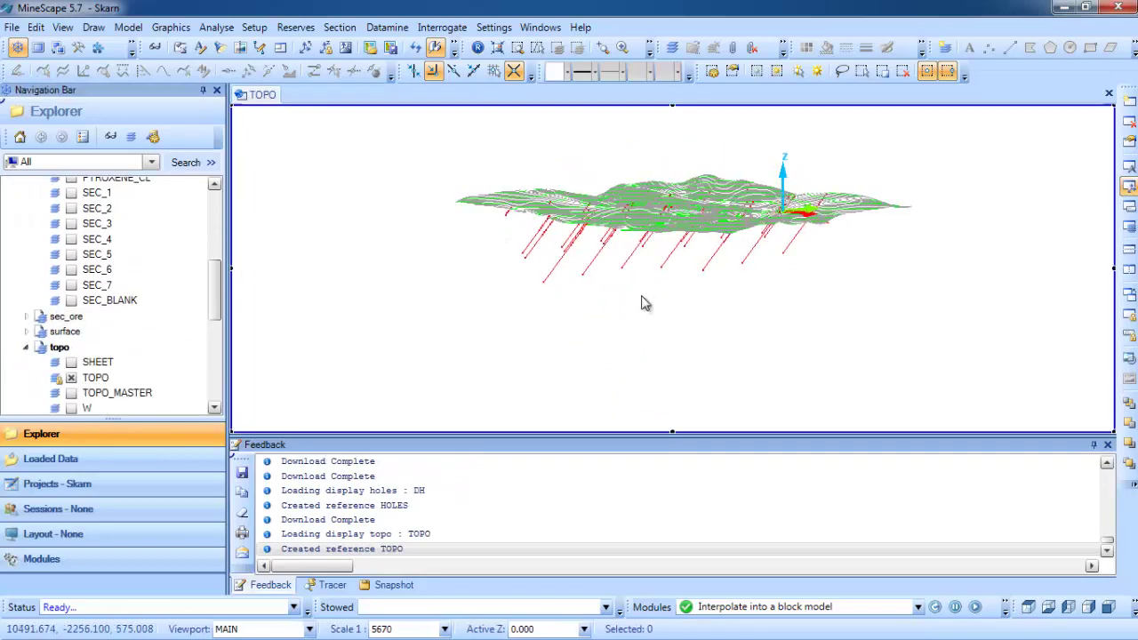
{"action": "mouse_move", "coordinate": [683, 229]}
{"action": "left_mouse_down"}
{"action": "mouse_move", "coordinate": [617, 234]}
{"action": "mouse_move", "coordinate": [769, 282]}
{"action": "mouse_move", "coordinate": [696, 330]}
{"action": "left_mouse_up"}
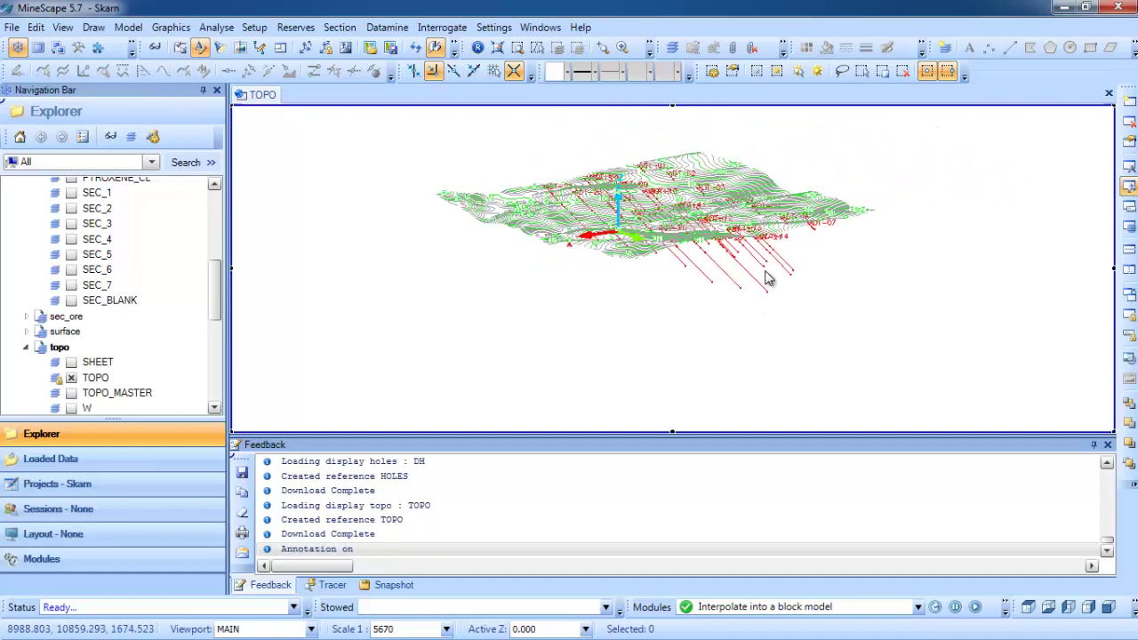
{"action": "scroll", "coordinate": [770, 277], "scroll_direction": "up", "scroll_amount": 4}
{"action": "scroll", "coordinate": [688, 299], "scroll_direction": "down", "scroll_amount": 1}
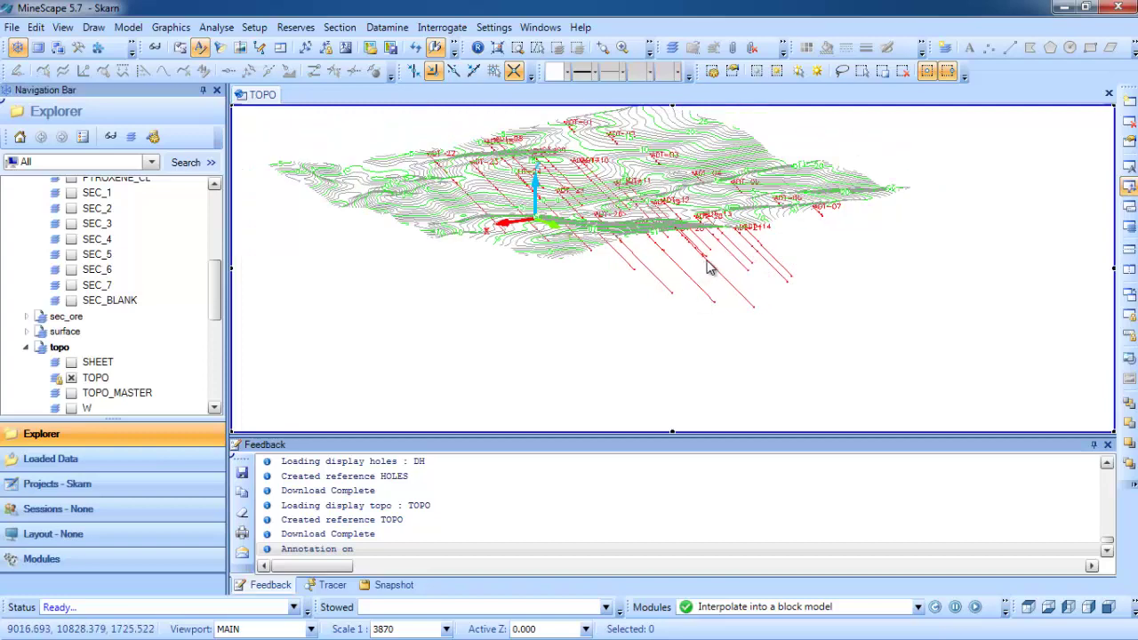
{"action": "middle_click_drag", "start_coordinate": [631, 318], "coordinate": [746, 336]}
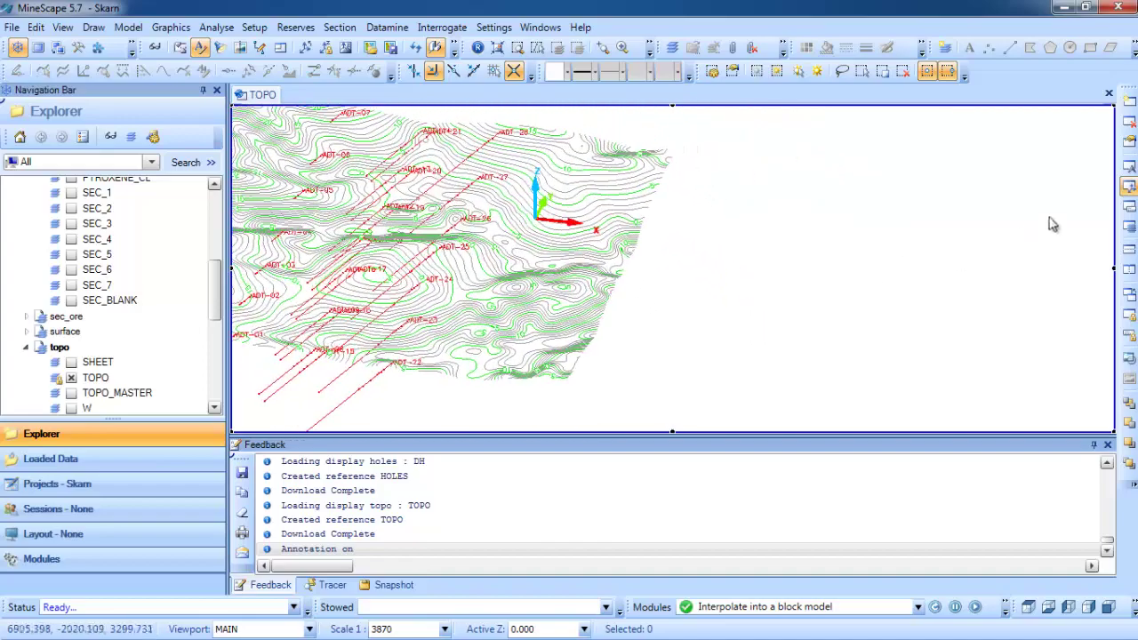
- Hide the axes and centre the terrain in the view
{"action": "left_click", "coordinate": [1127, 186]}
{"action": "middle_click_drag", "start_coordinate": [762, 244], "coordinate": [962, 230]}
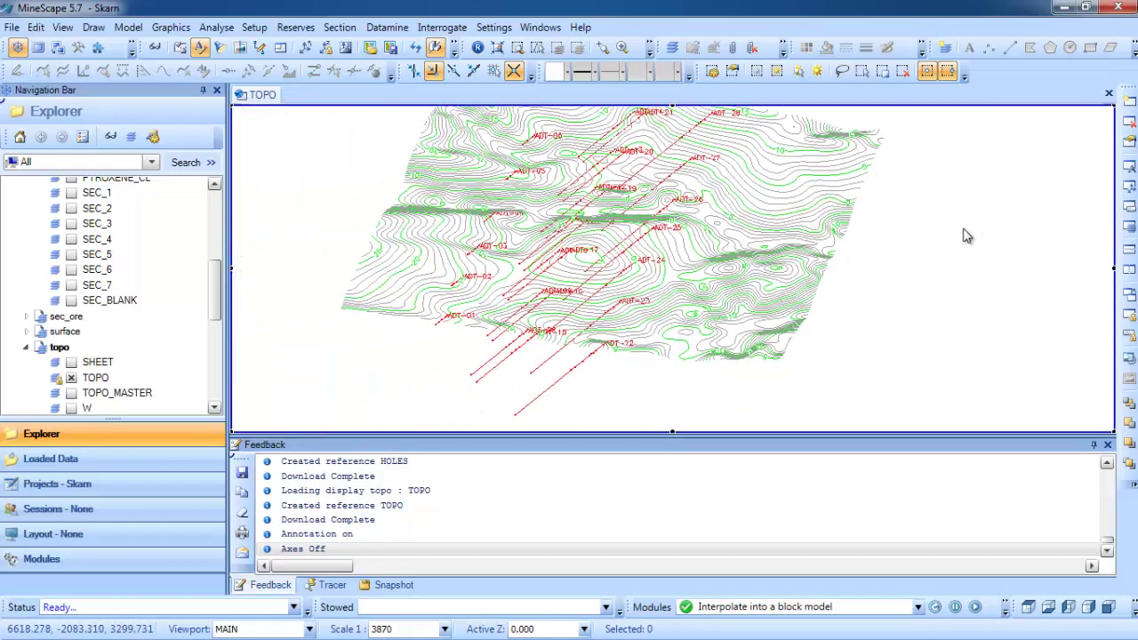
{"action": "middle_click_drag", "start_coordinate": [788, 253], "coordinate": [770, 272]}
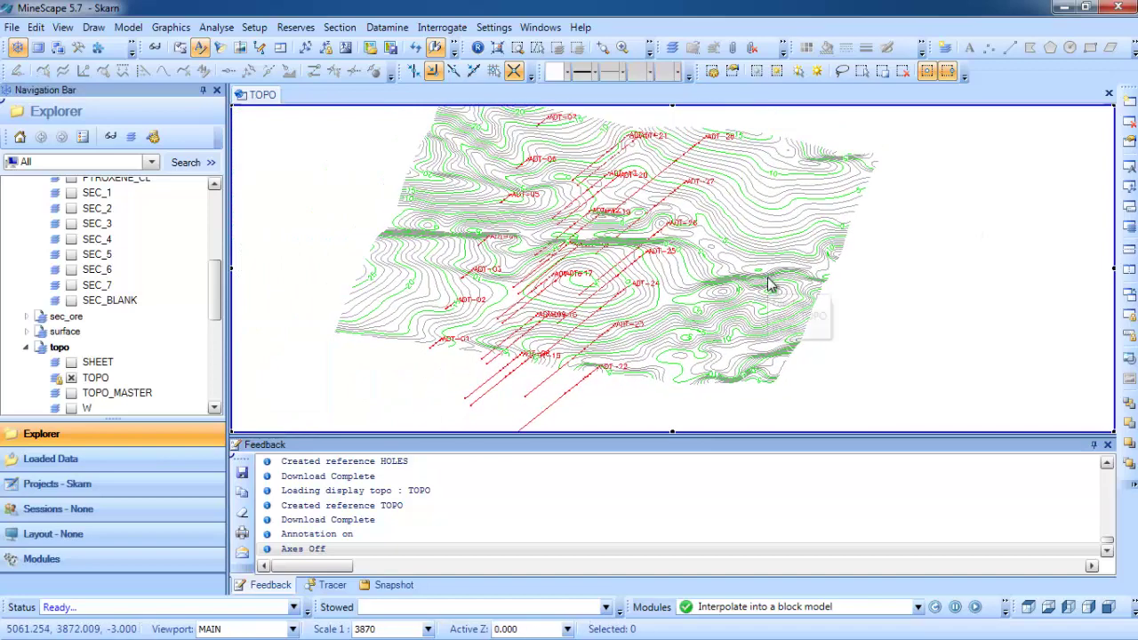
{"action": "mouse_move", "coordinate": [770, 284]}
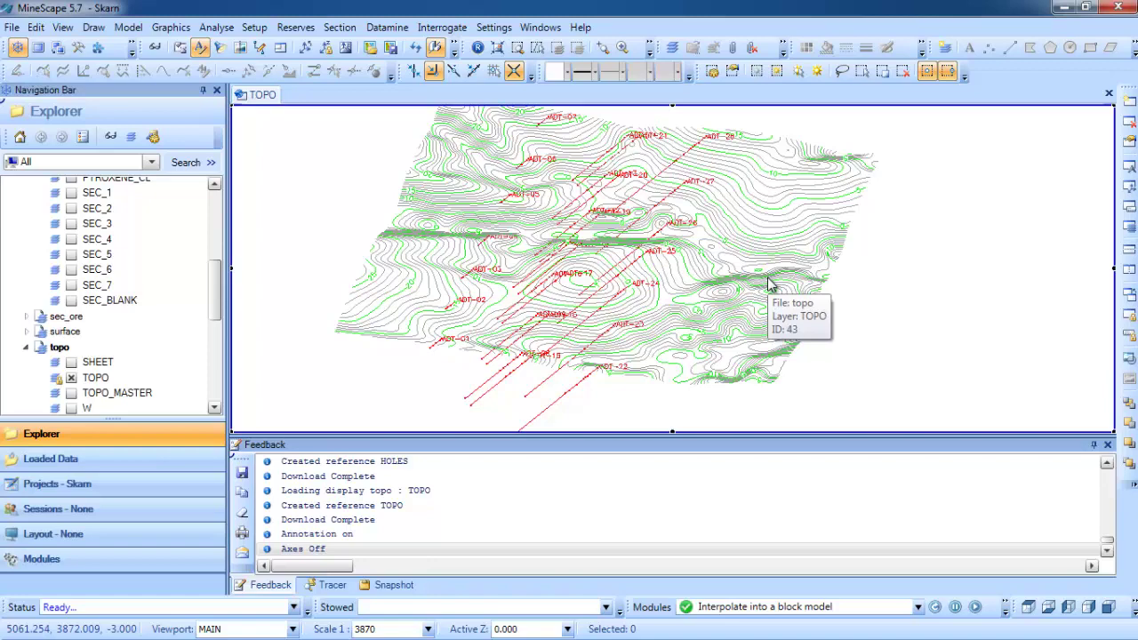
- Load the seven sec_ore sections, SEC1 through SEC7
{"action": "left_click", "coordinate": [26, 317]}
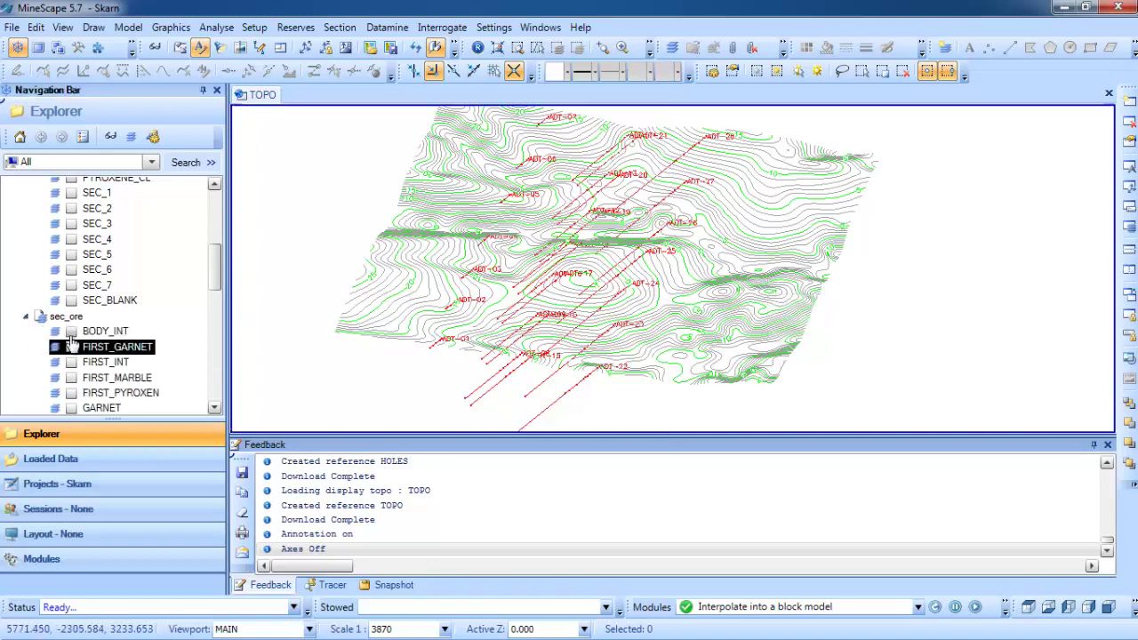
{"action": "scroll", "coordinate": [73, 346], "scroll_direction": "down", "scroll_amount": 3}
{"action": "left_click", "coordinate": [71, 350]}
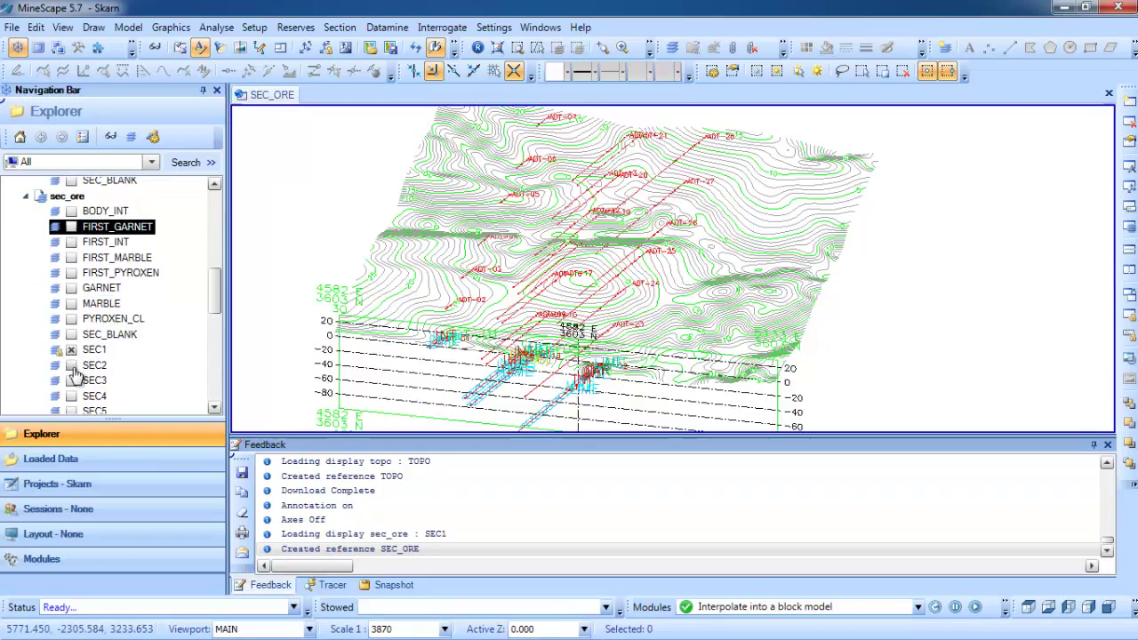
{"action": "left_click", "coordinate": [71, 365]}
{"action": "scroll", "coordinate": [73, 373], "scroll_direction": "down", "scroll_amount": 1}
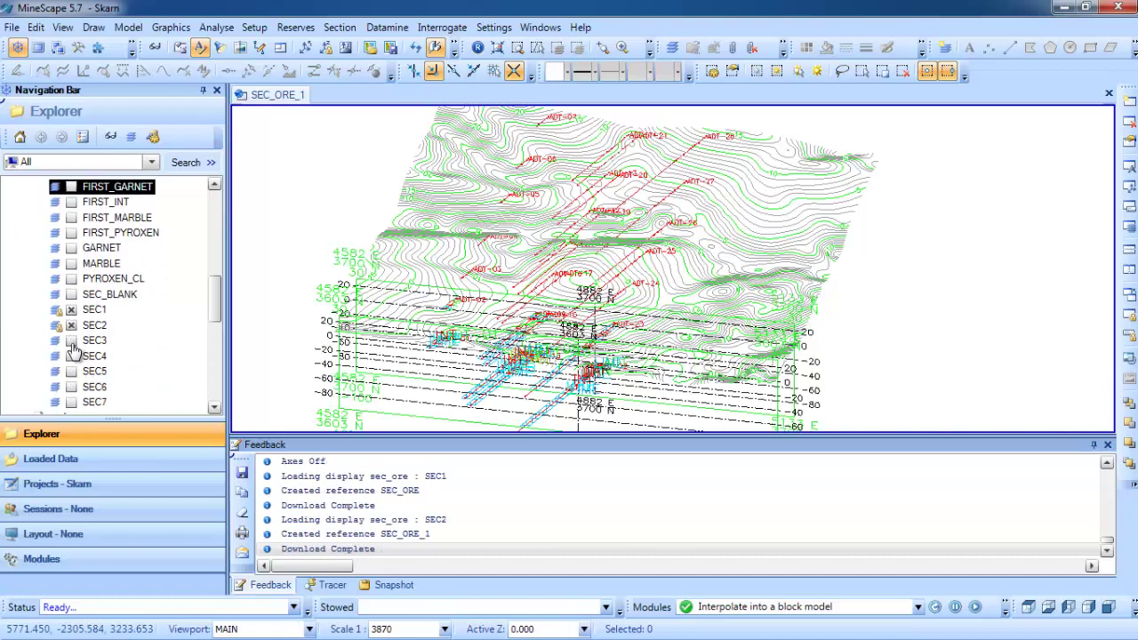
{"action": "left_click", "coordinate": [71, 340]}
{"action": "left_click", "coordinate": [72, 356]}
{"action": "left_click", "coordinate": [71, 370]}
{"action": "left_click", "coordinate": [71, 387]}
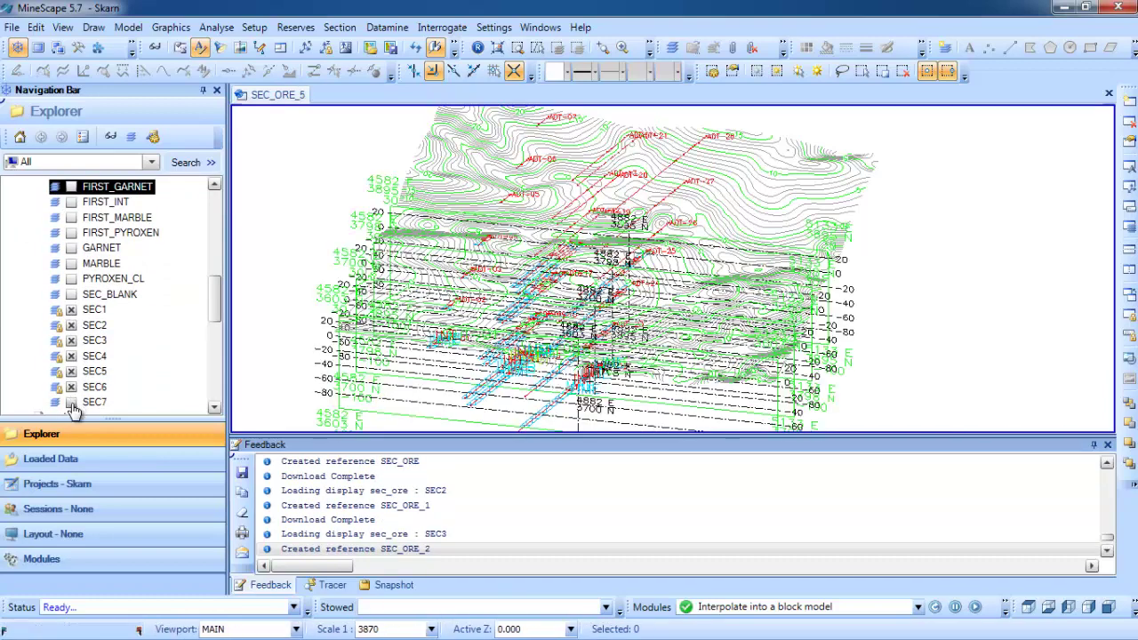
{"action": "left_click", "coordinate": [72, 402]}
- Inspect the sections obliquely, then hide SEC2–SEC7 so only SEC1 remains
{"action": "left_click_drag", "start_coordinate": [213, 318], "coordinate": [211, 327]}
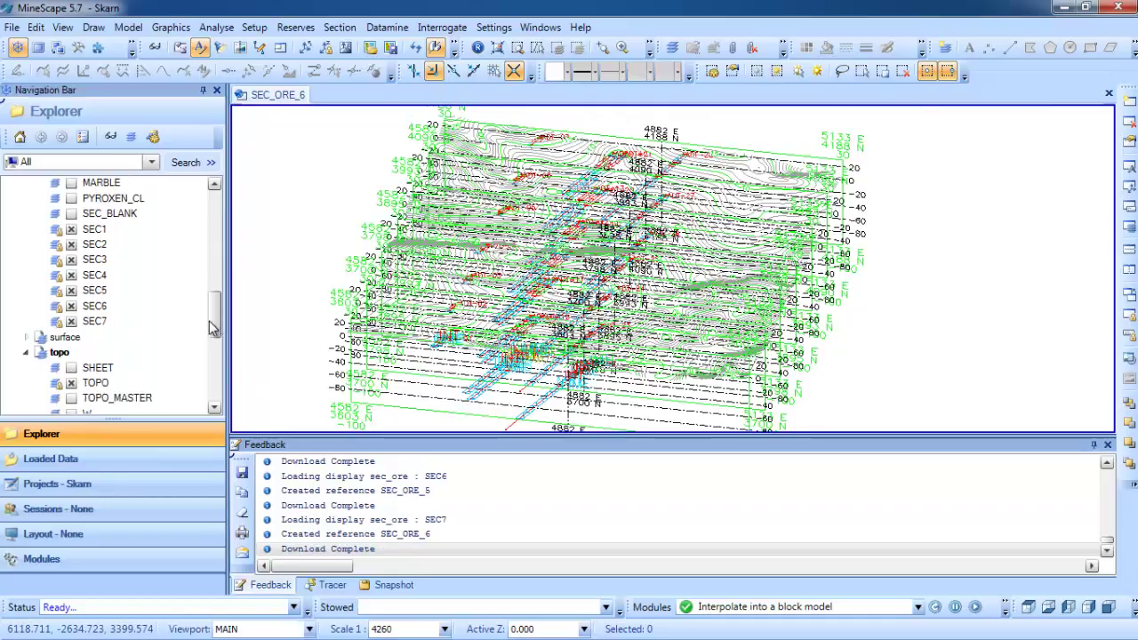
{"action": "middle_click_drag", "start_coordinate": [520, 347], "coordinate": [233, 345]}
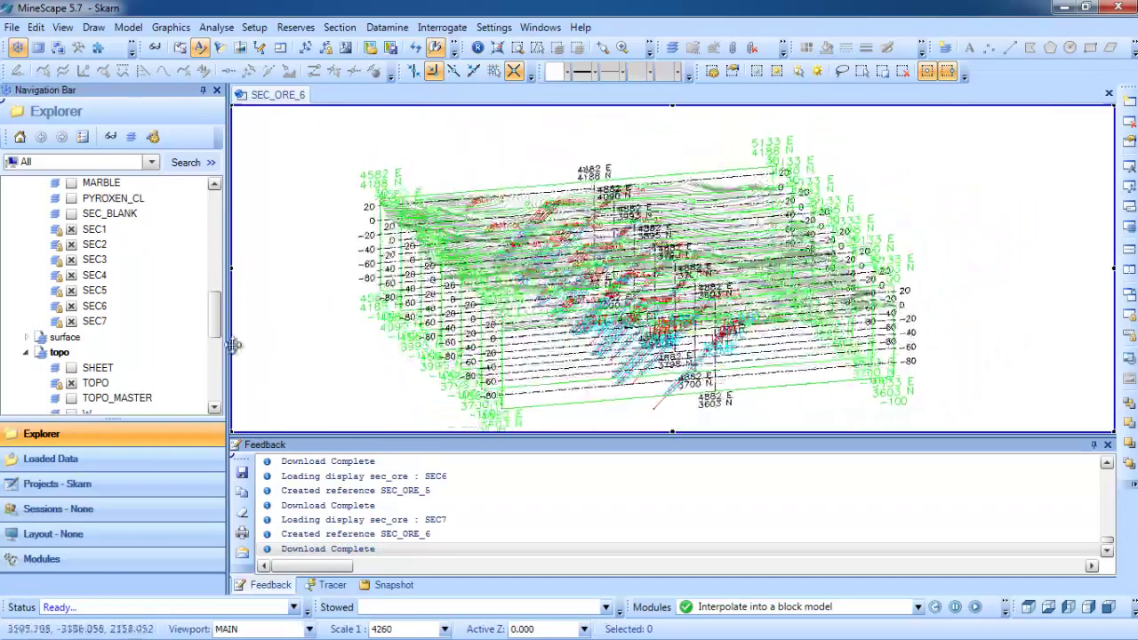
{"action": "scroll", "coordinate": [96, 329], "scroll_direction": "up", "scroll_amount": 1}
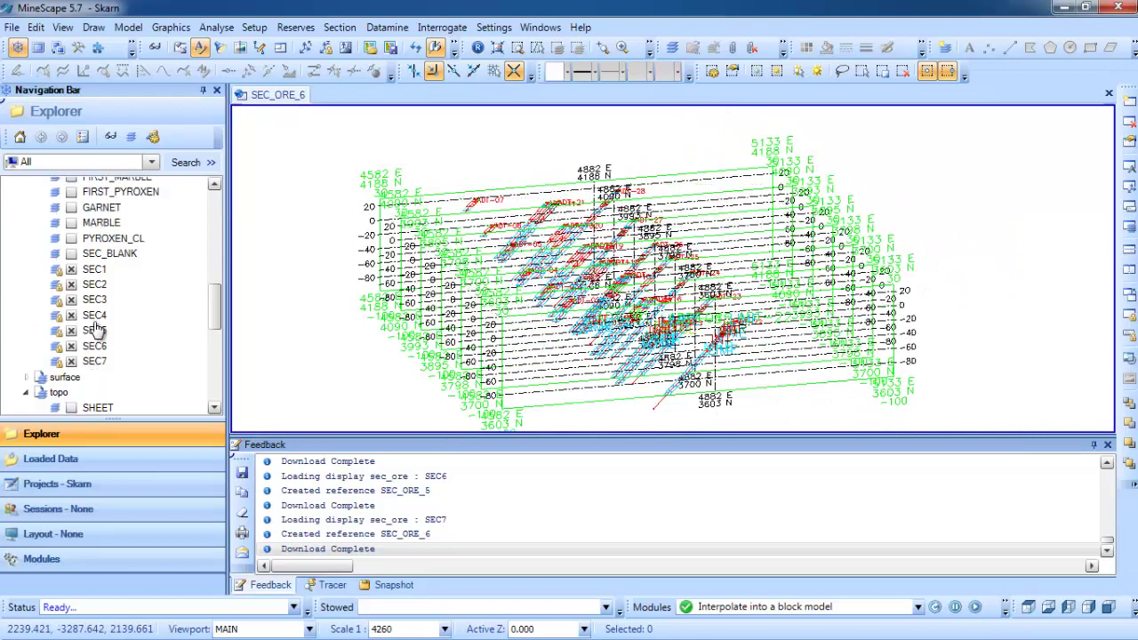
{"action": "scroll", "coordinate": [96, 328], "scroll_direction": "up", "scroll_amount": 1}
{"action": "scroll", "coordinate": [94, 292], "scroll_direction": "up", "scroll_amount": 4}
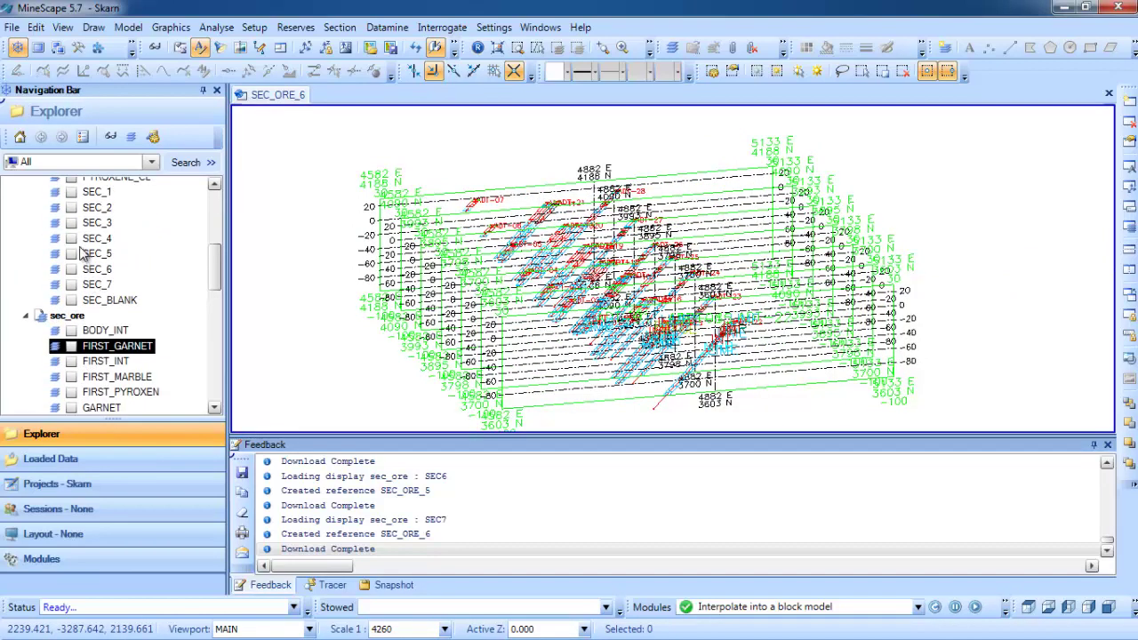
{"action": "scroll", "coordinate": [82, 255], "scroll_direction": "up", "scroll_amount": 4}
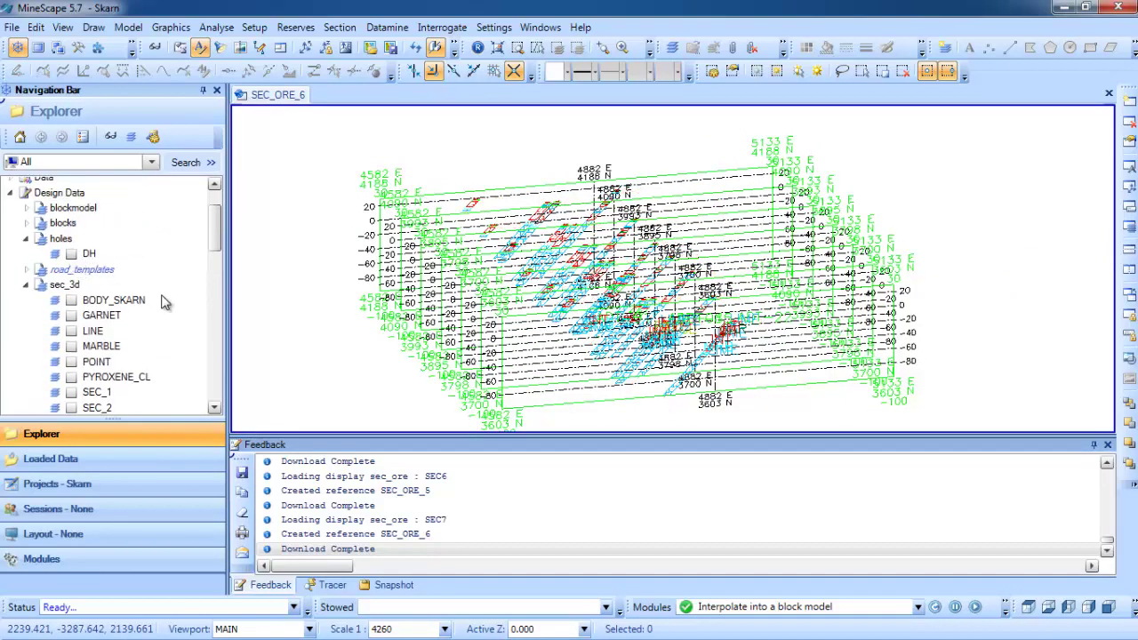
{"action": "scroll", "coordinate": [163, 302], "scroll_direction": "down", "scroll_amount": 8}
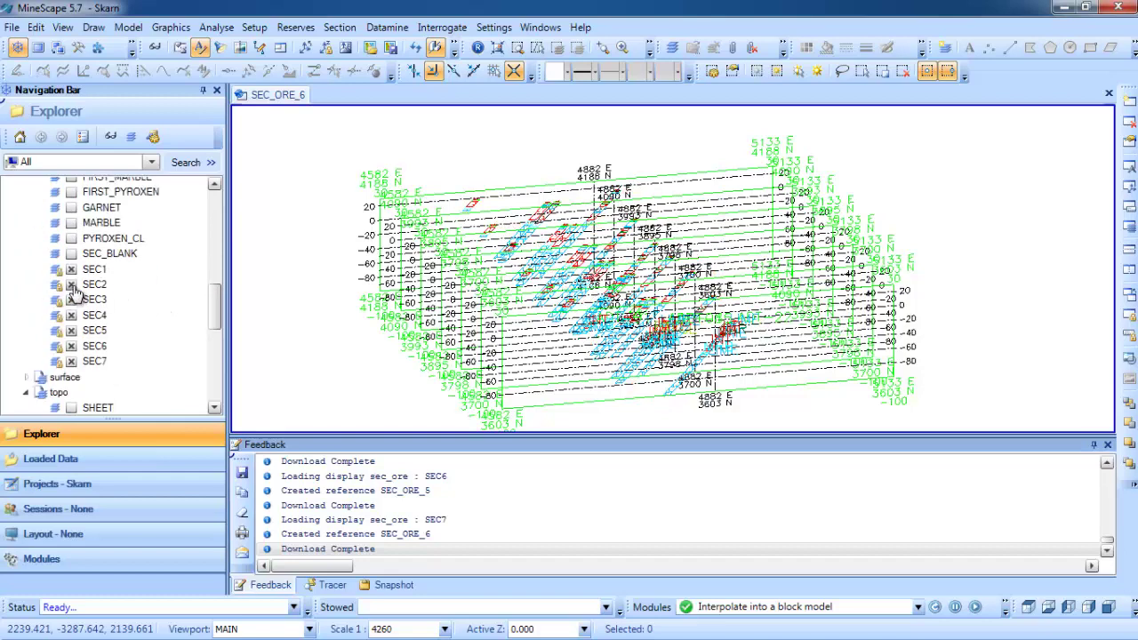
{"action": "left_click", "coordinate": [72, 299]}
{"action": "left_click", "coordinate": [71, 315]}
{"action": "left_click", "coordinate": [71, 330]}
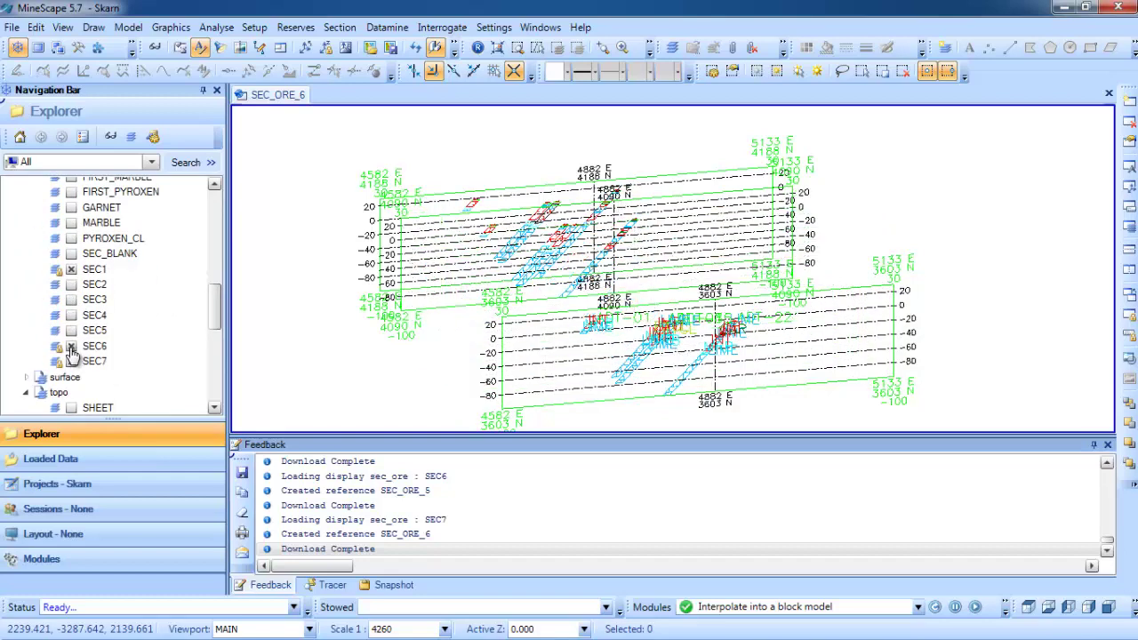
{"action": "left_click", "coordinate": [71, 346]}
{"action": "left_click", "coordinate": [71, 361]}
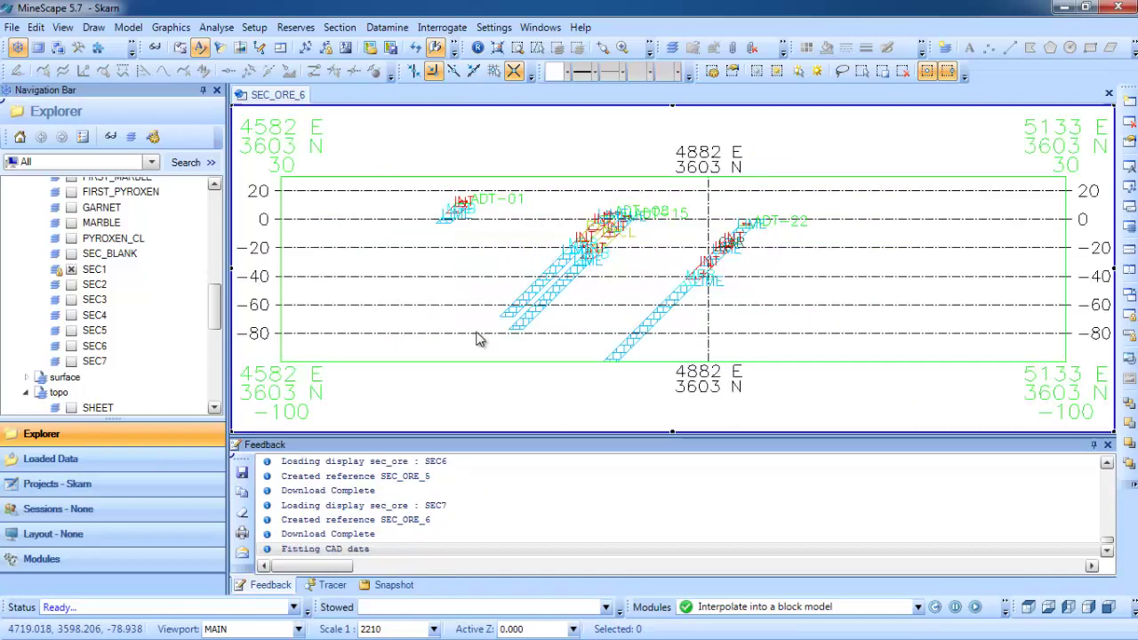
- Hide the text annotations and recentre the SEC1 section on its three ore zones
{"action": "left_click", "coordinate": [201, 49]}
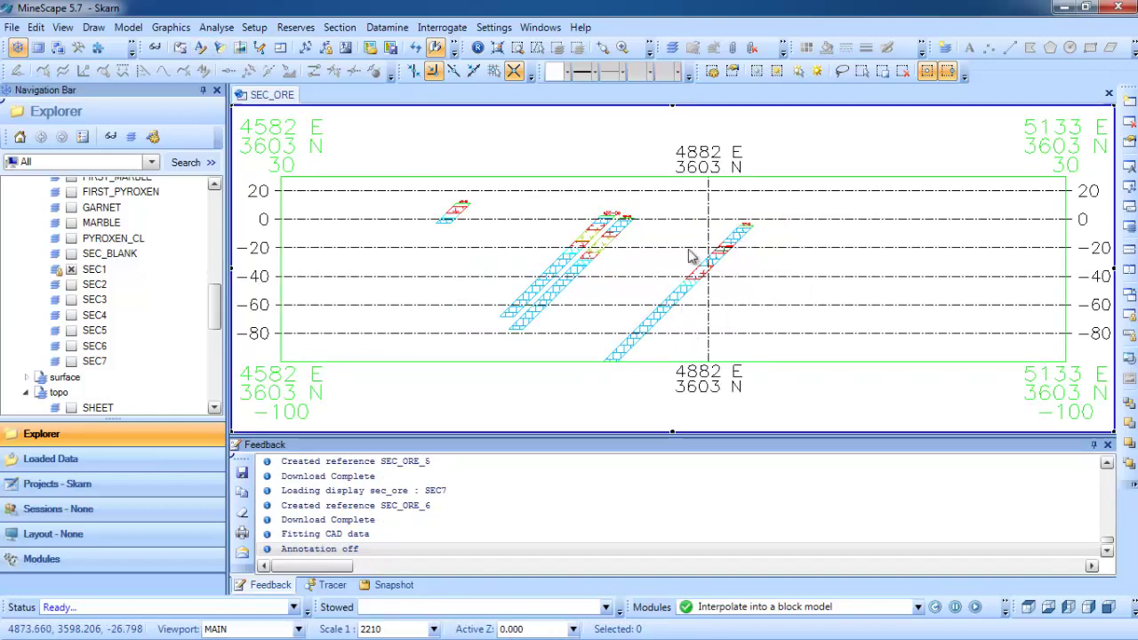
{"action": "scroll", "coordinate": [699, 277], "scroll_direction": "up", "scroll_amount": 3}
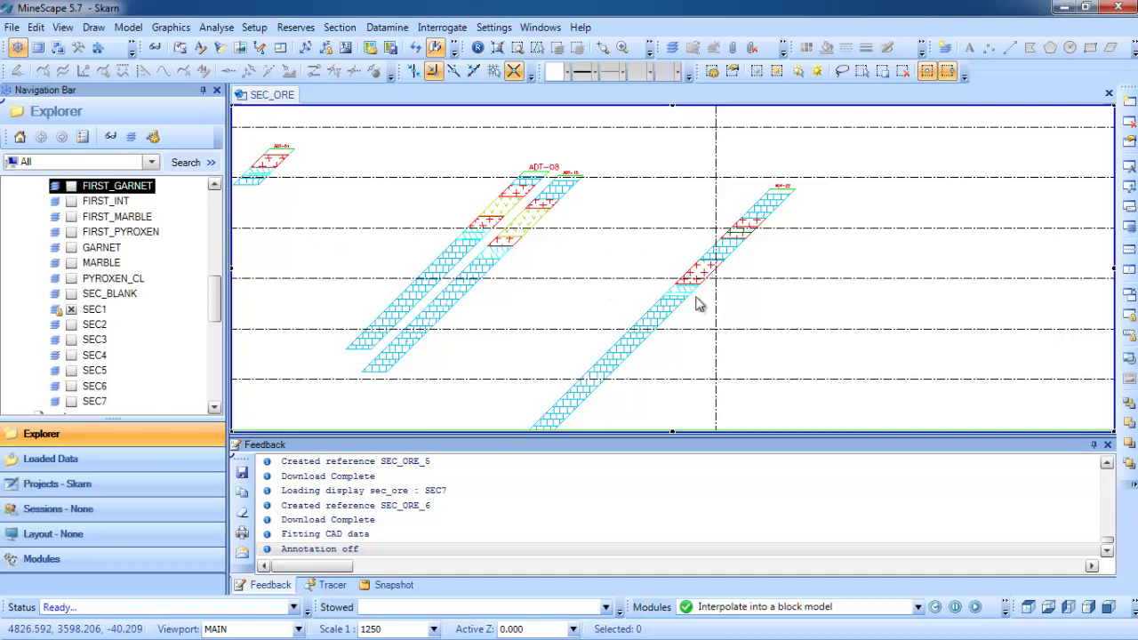
{"action": "middle_click_drag", "start_coordinate": [541, 296], "coordinate": [664, 312]}
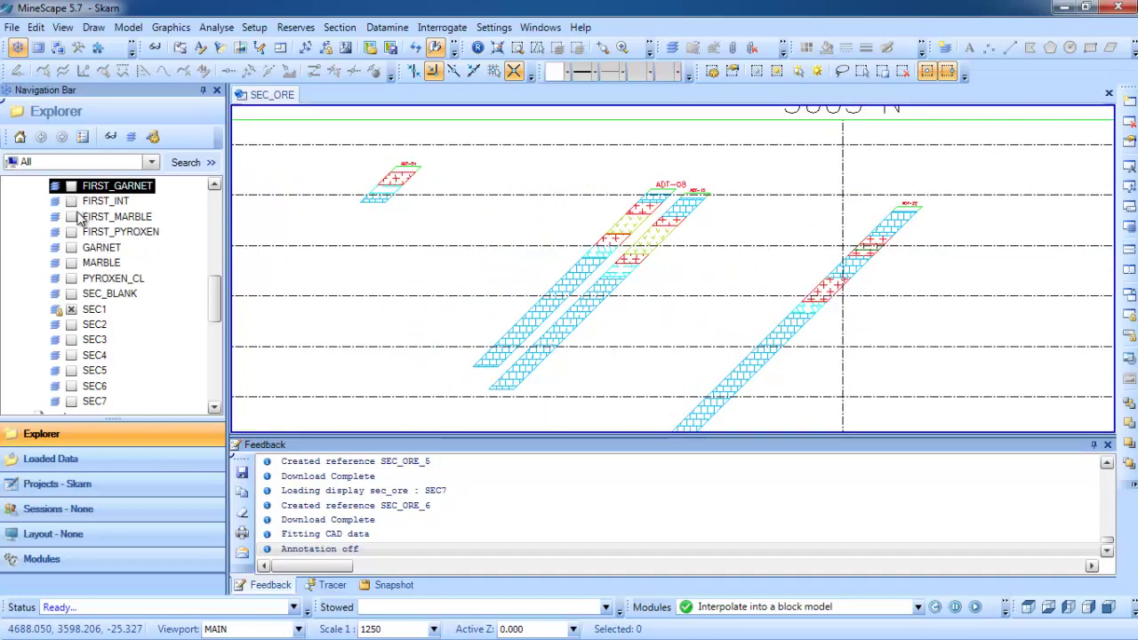
{"action": "scroll", "coordinate": [78, 237], "scroll_direction": "up", "scroll_amount": 1}
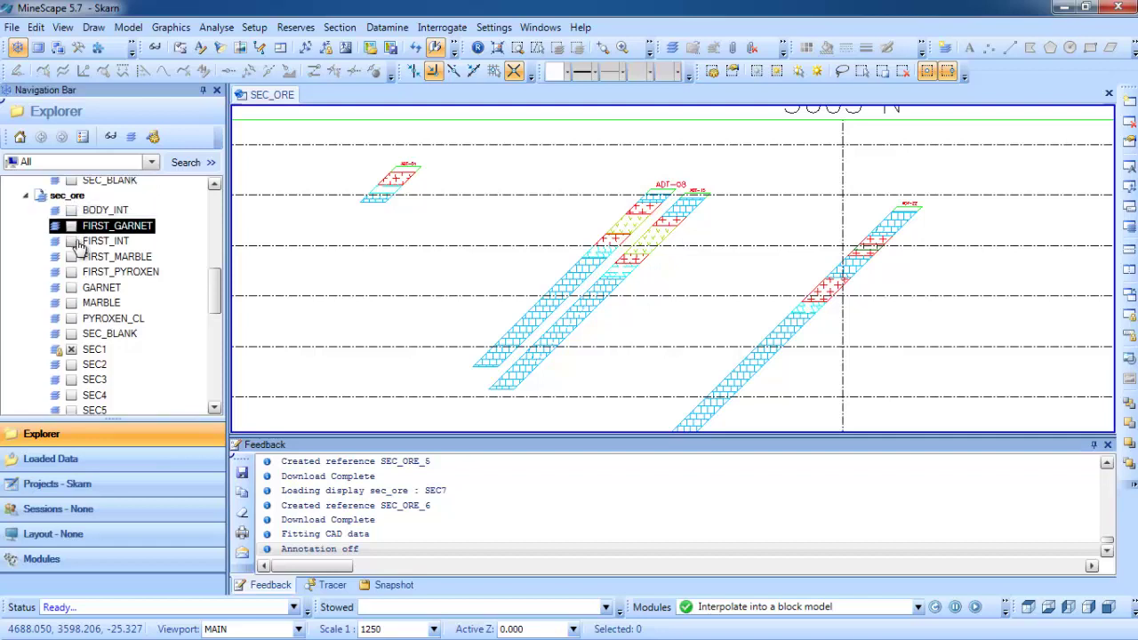
- Overlay the FIRST_INT intrusion lines, then lay the section flat and fit it with F
{"action": "left_click", "coordinate": [71, 240]}
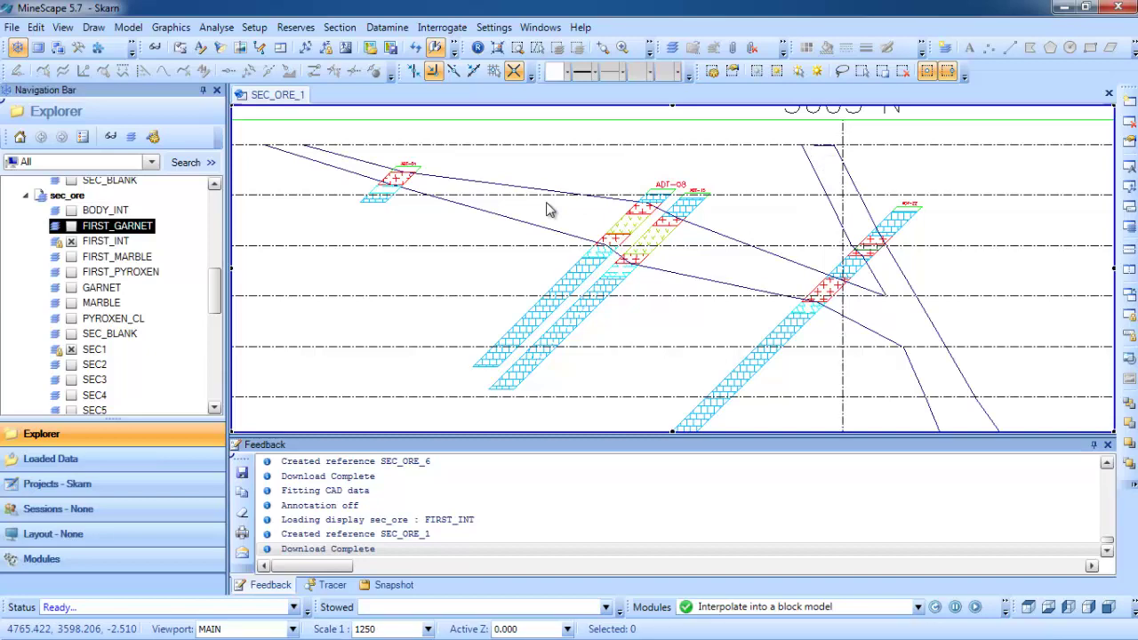
{"action": "scroll", "coordinate": [547, 208], "scroll_direction": "down", "scroll_amount": 5}
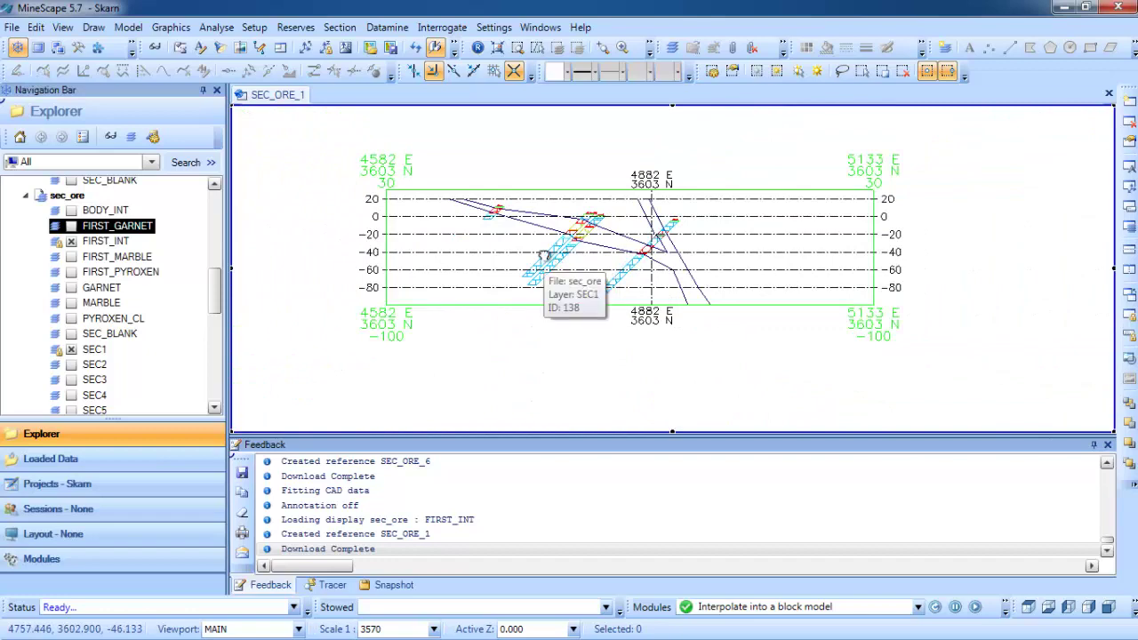
{"action": "middle_click_drag", "start_coordinate": [545, 263], "coordinate": [523, 274]}
{"action": "scroll", "coordinate": [511, 261], "scroll_direction": "down", "scroll_amount": 2}
{"action": "key", "text": "f"}
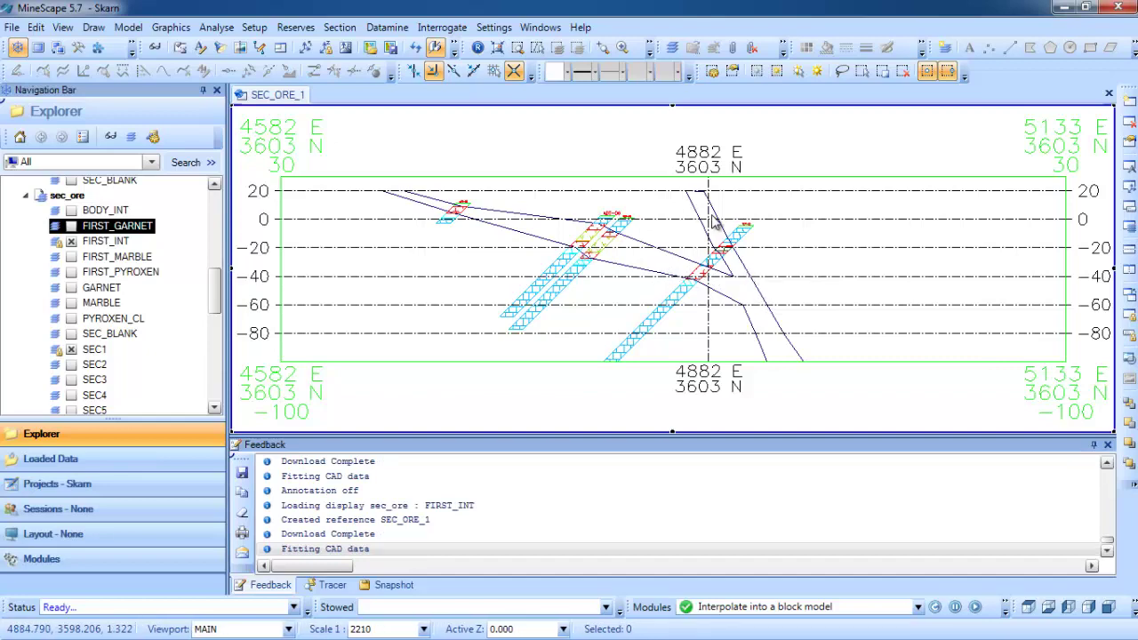
{"action": "scroll", "coordinate": [724, 253], "scroll_direction": "up", "scroll_amount": 1}
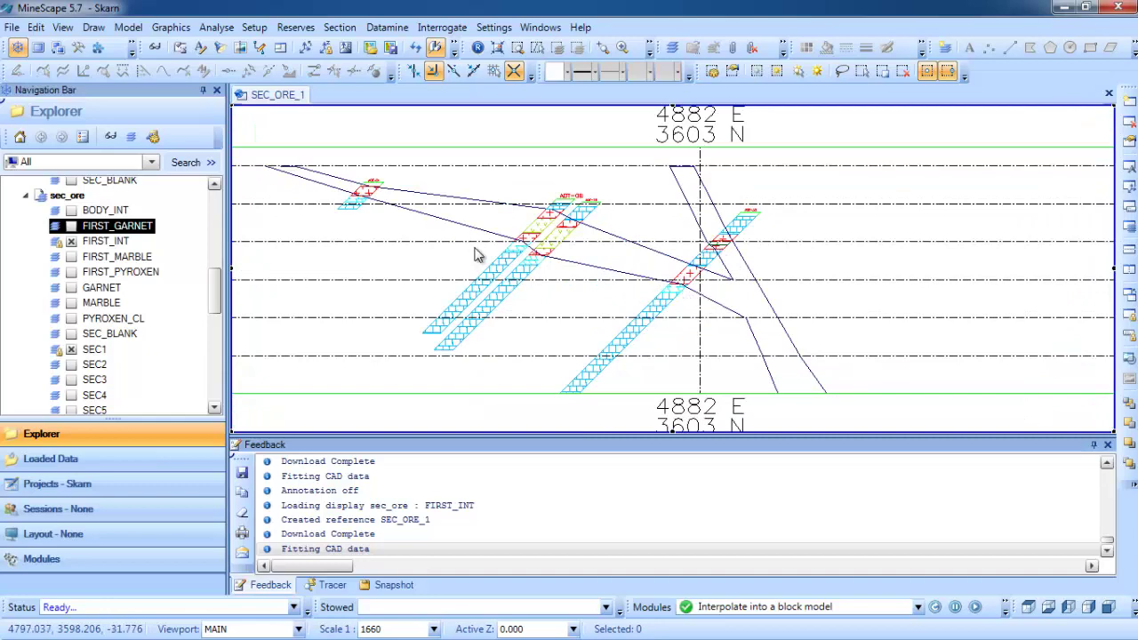
- Add the FIRST_GARNET lines to the SEC1 section
{"action": "left_click", "coordinate": [72, 226]}
{"action": "scroll", "coordinate": [711, 242], "scroll_direction": "up", "scroll_amount": 3}
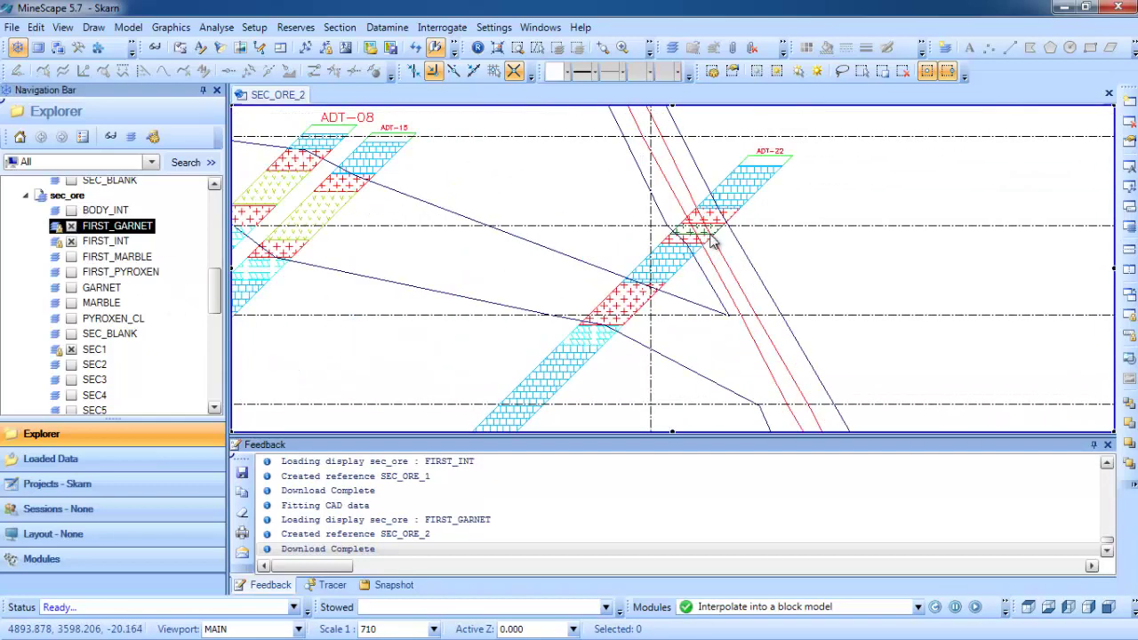
{"action": "scroll", "coordinate": [711, 242], "scroll_direction": "down", "scroll_amount": 5}
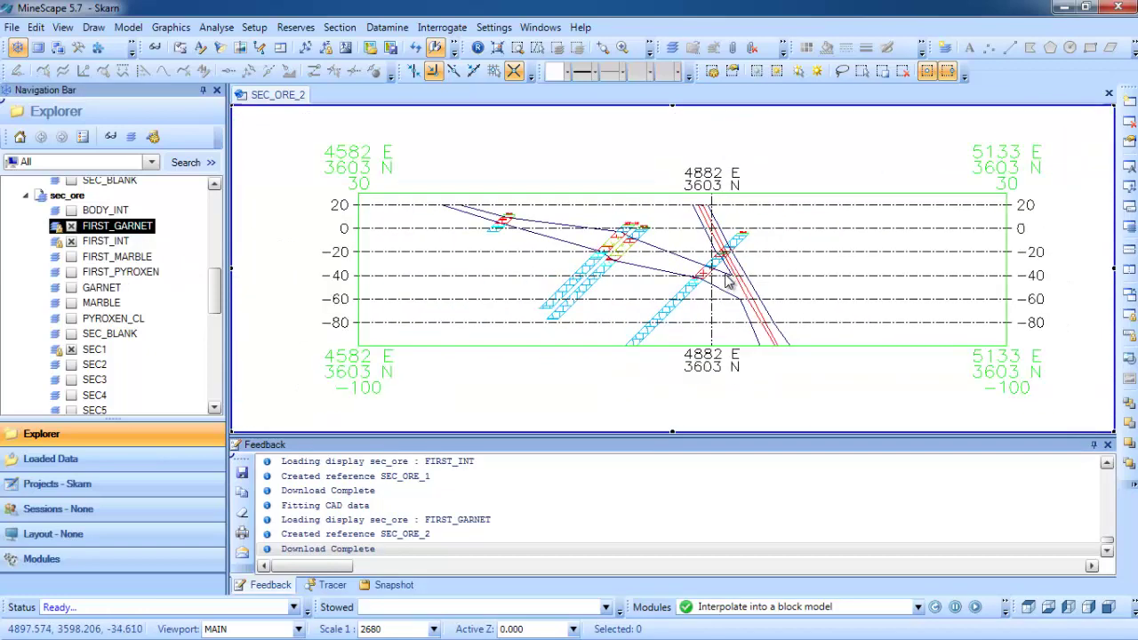
{"action": "mouse_move", "coordinate": [726, 283]}
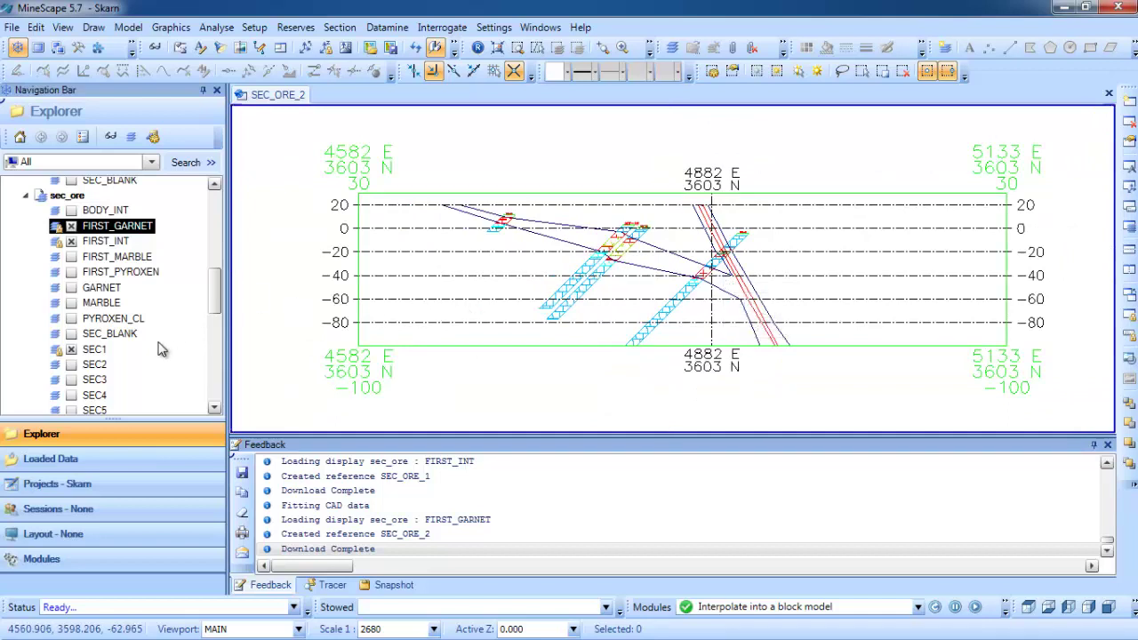
- Replace SEC1 with SEC2, hide FIRST_GARNET, and load the BODY_INT polygons
{"action": "scroll", "coordinate": [160, 347], "scroll_direction": "down", "scroll_amount": 3}
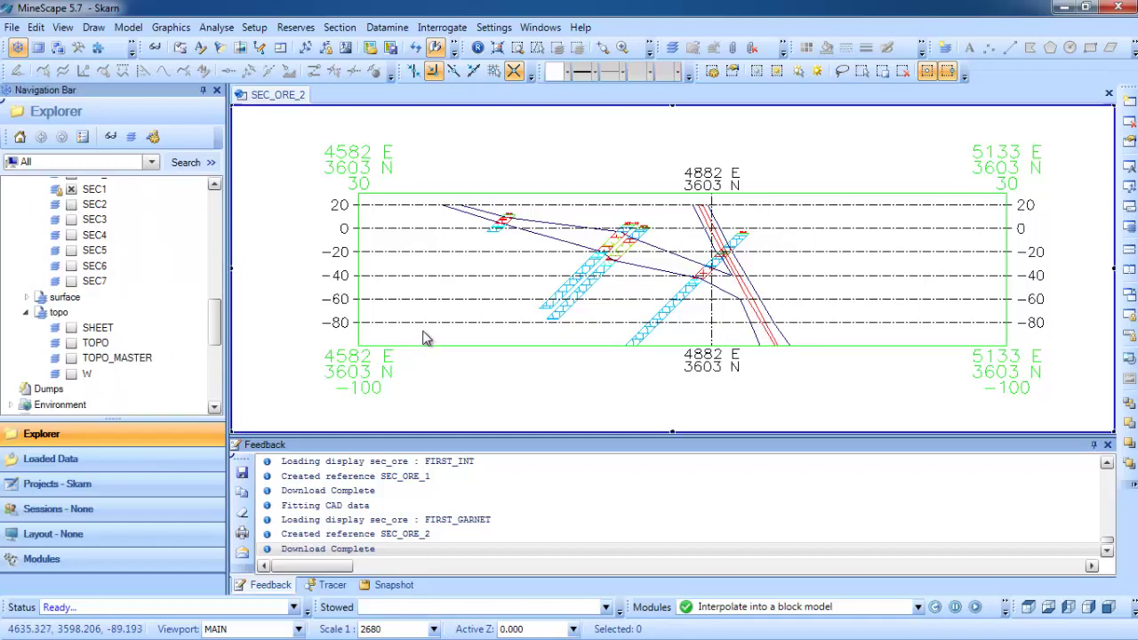
{"action": "left_click", "coordinate": [71, 204]}
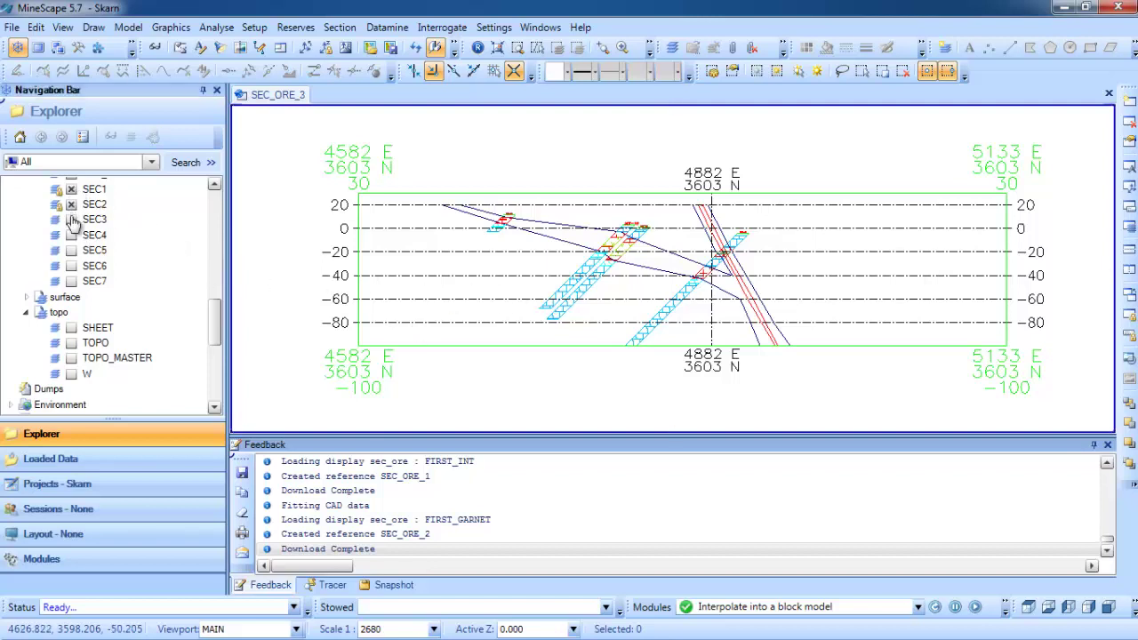
{"action": "left_click", "coordinate": [71, 188]}
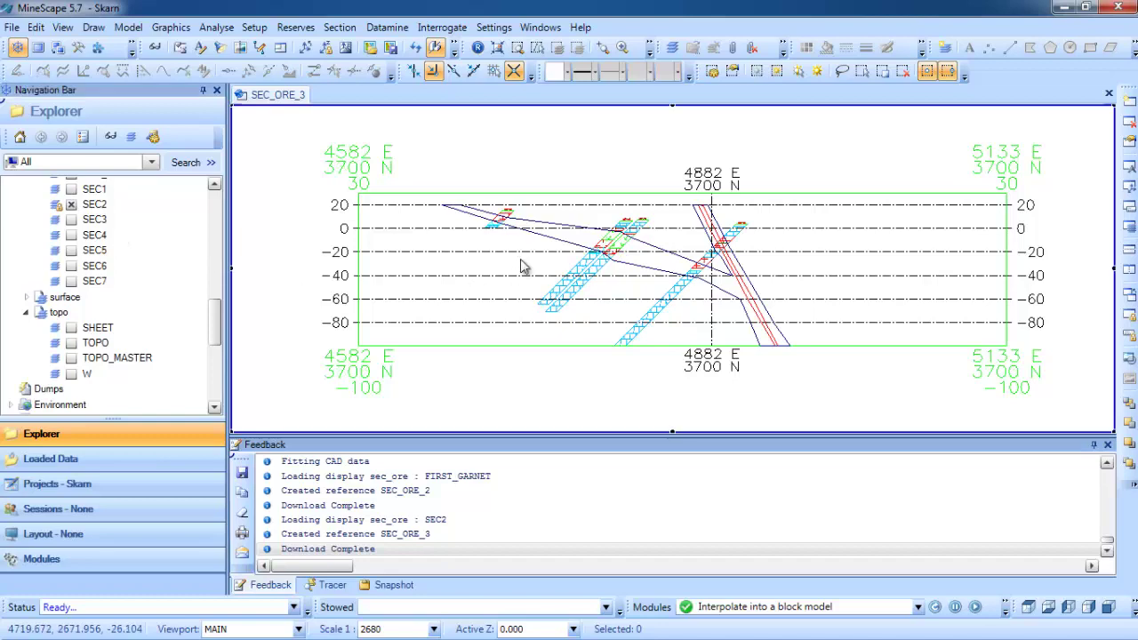
{"action": "scroll", "coordinate": [114, 228], "scroll_direction": "up", "scroll_amount": 3}
{"action": "left_click", "coordinate": [71, 185]}
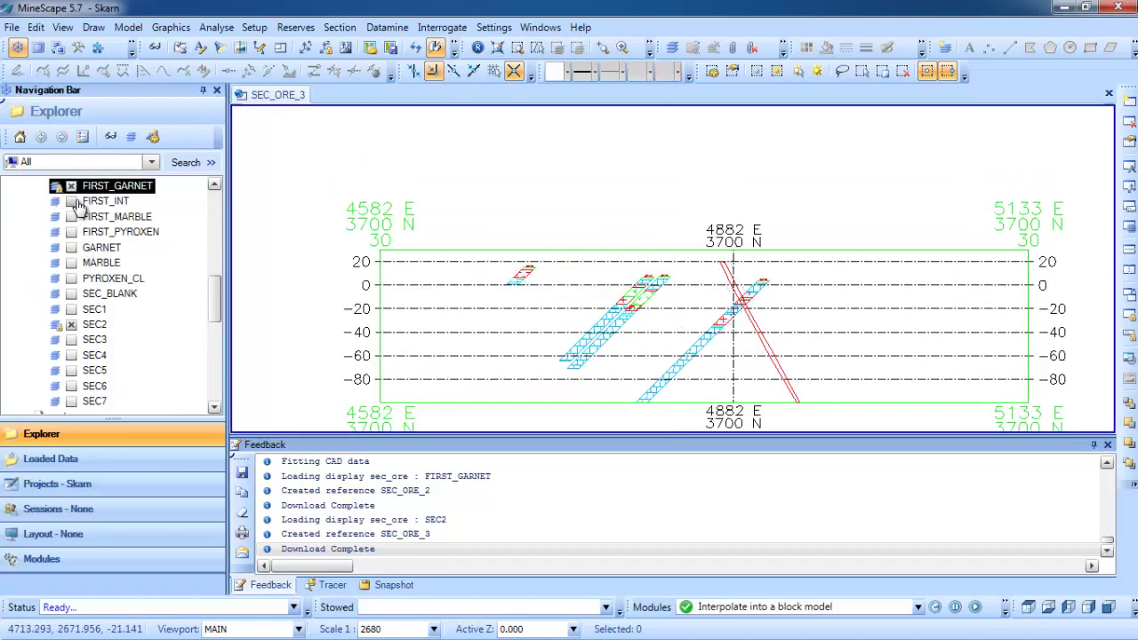
{"action": "scroll", "coordinate": [80, 211], "scroll_direction": "up", "scroll_amount": 2}
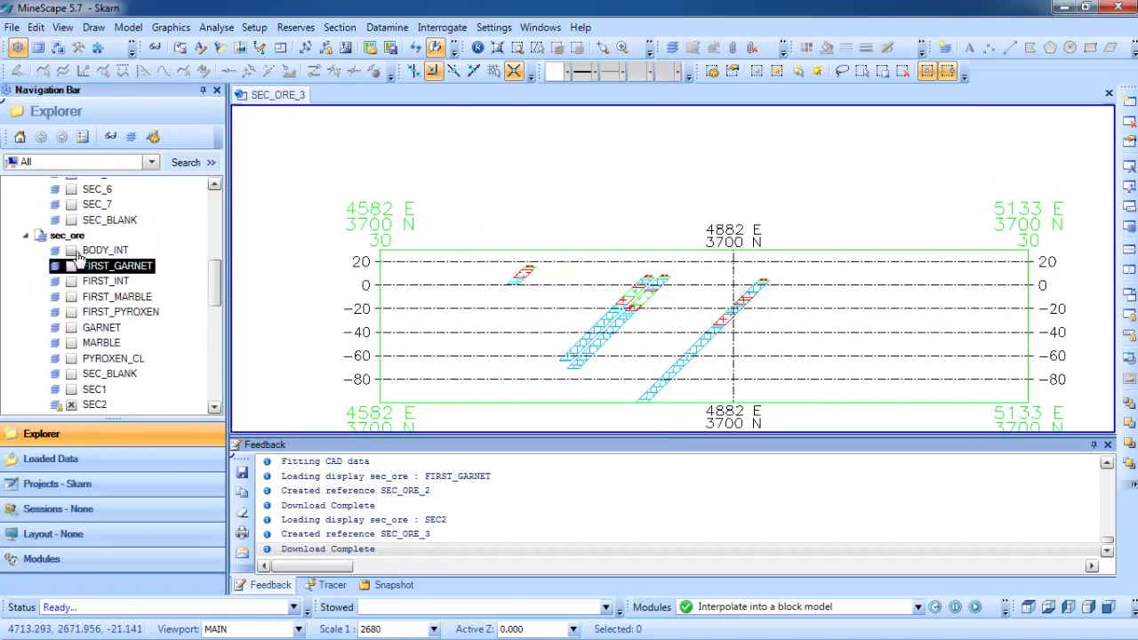
{"action": "left_click", "coordinate": [72, 252]}
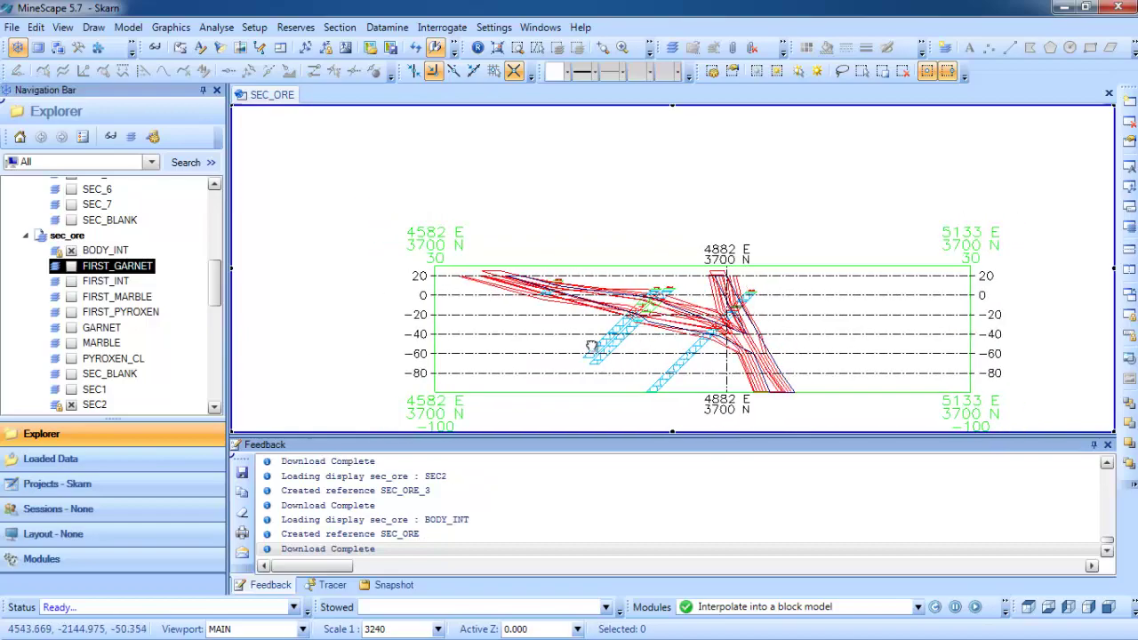
- Hide SEC2 and orbit and pan the stacked BODY_INT polygons into an oblique 3-D view
{"action": "mouse_move", "coordinate": [590, 340]}
{"action": "left_mouse_down"}
{"action": "mouse_move", "coordinate": [623, 360]}
{"action": "mouse_move", "coordinate": [672, 342]}
{"action": "mouse_move", "coordinate": [544, 289]}
{"action": "mouse_move", "coordinate": [613, 287]}
{"action": "mouse_move", "coordinate": [542, 291]}
{"action": "mouse_move", "coordinate": [516, 313]}
{"action": "mouse_move", "coordinate": [544, 294]}
{"action": "mouse_move", "coordinate": [608, 307]}
{"action": "left_mouse_up"}
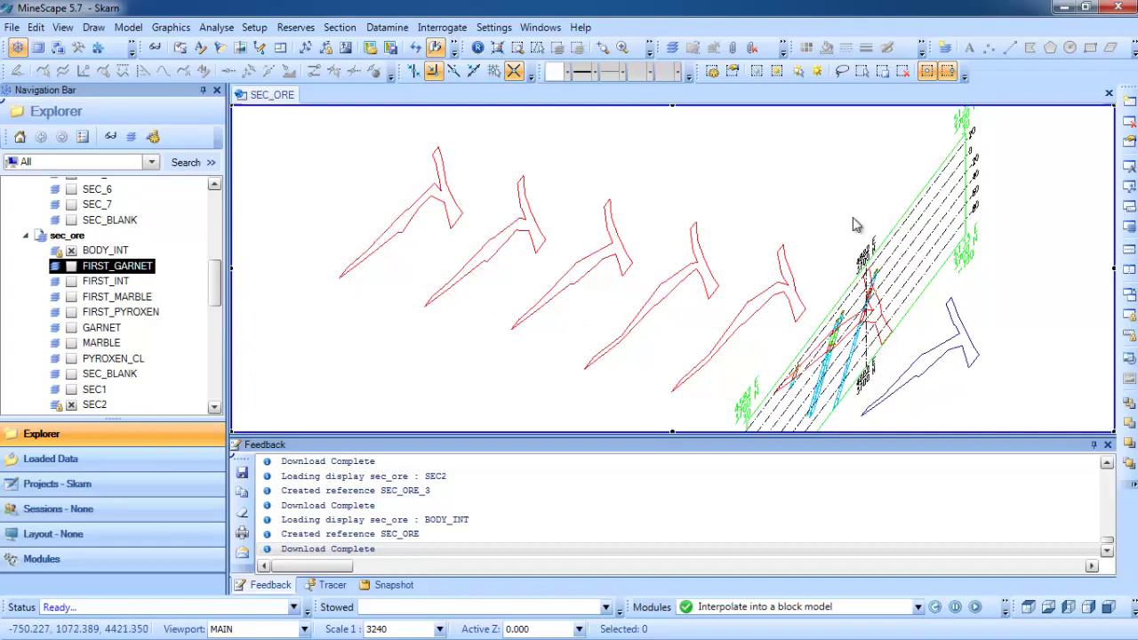
{"action": "mouse_move", "coordinate": [681, 351]}
{"action": "left_mouse_down"}
{"action": "mouse_move", "coordinate": [666, 320]}
{"action": "mouse_move", "coordinate": [610, 323]}
{"action": "mouse_move", "coordinate": [699, 330]}
{"action": "mouse_move", "coordinate": [667, 339]}
{"action": "left_mouse_up"}
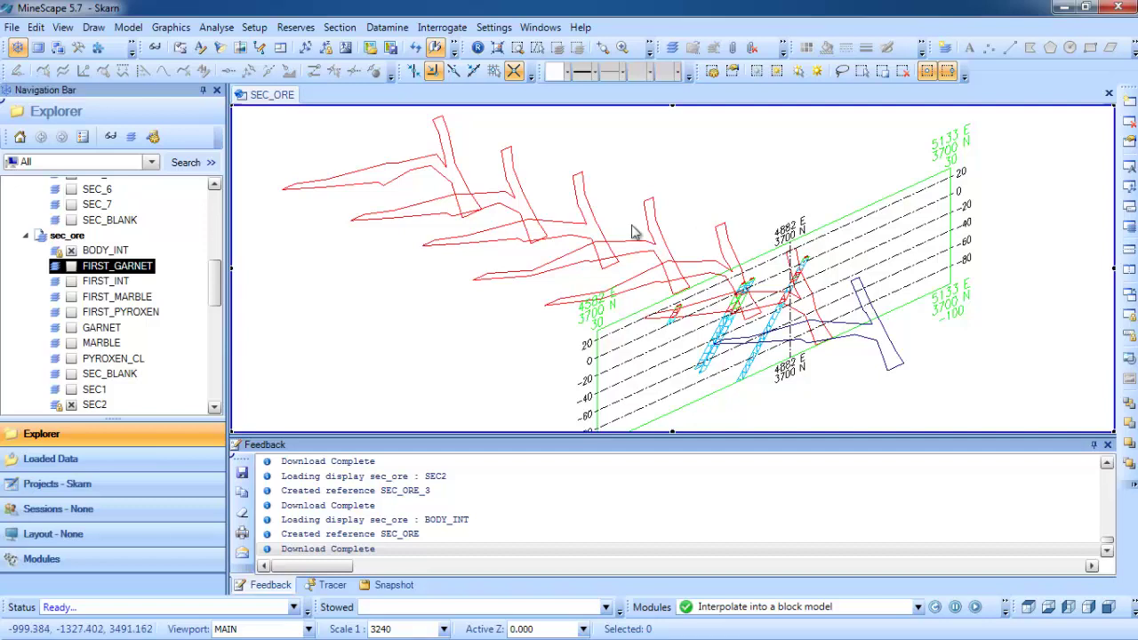
{"action": "left_click", "coordinate": [71, 404]}
{"action": "middle_click_drag", "start_coordinate": [534, 325], "coordinate": [774, 356]}
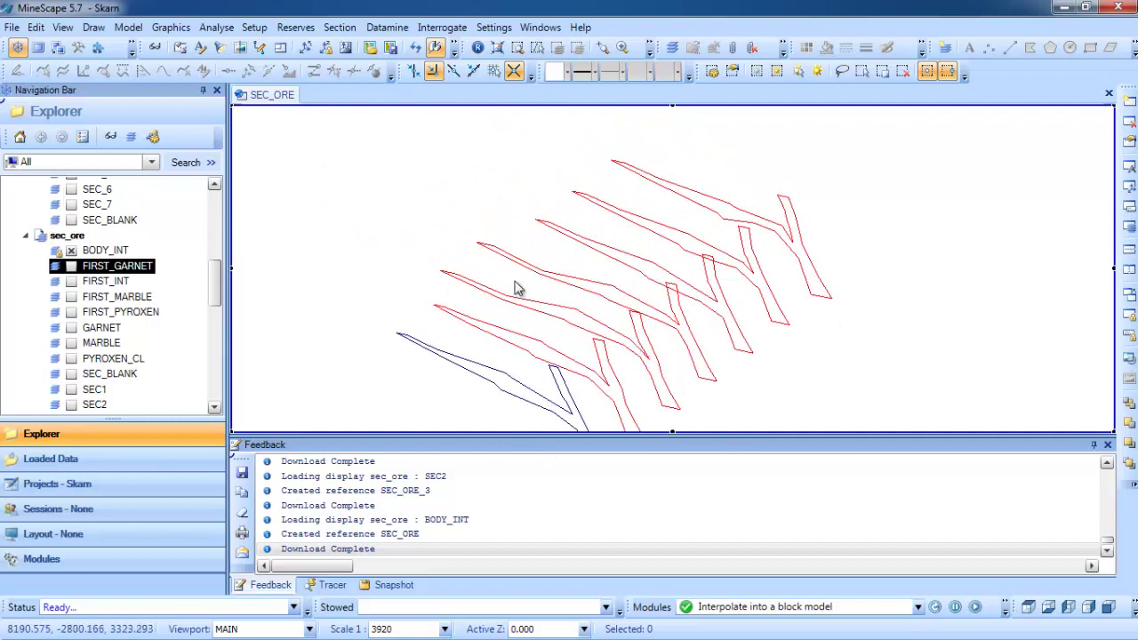
{"action": "middle_click_drag", "start_coordinate": [721, 345], "coordinate": [716, 312]}
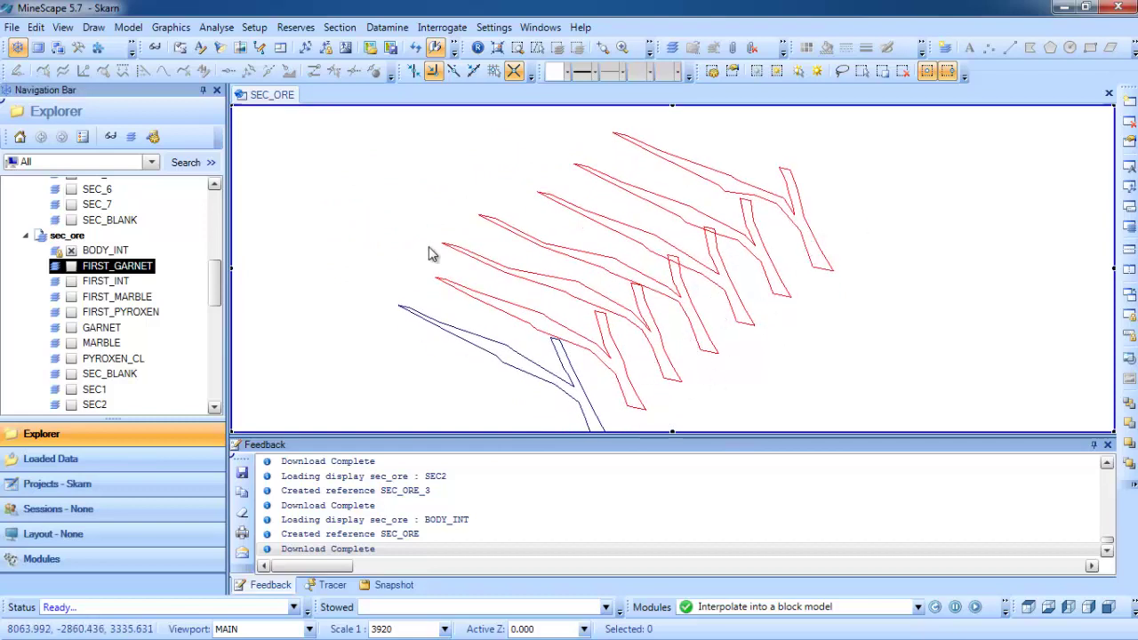
- Accept Wireframe Settings: As Is triangulation, element-picked links and profiles, 0.1 tolerance with internal points
{"action": "left_click", "coordinate": [93, 28]}
{"action": "mouse_move", "coordinate": [136, 338]}
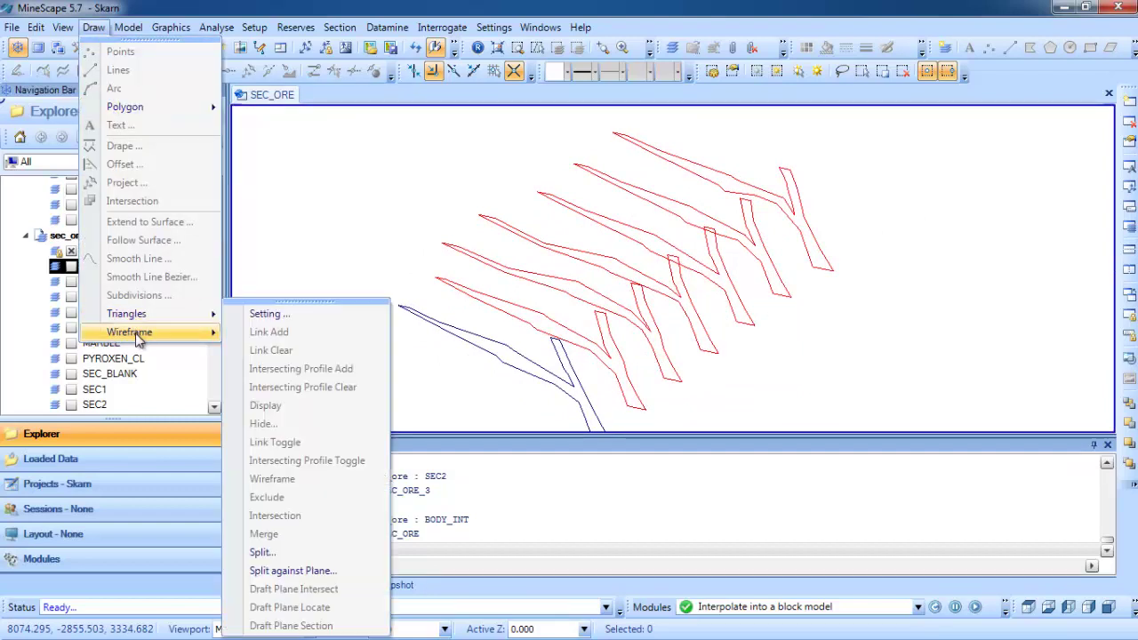
{"action": "left_click", "coordinate": [275, 315]}
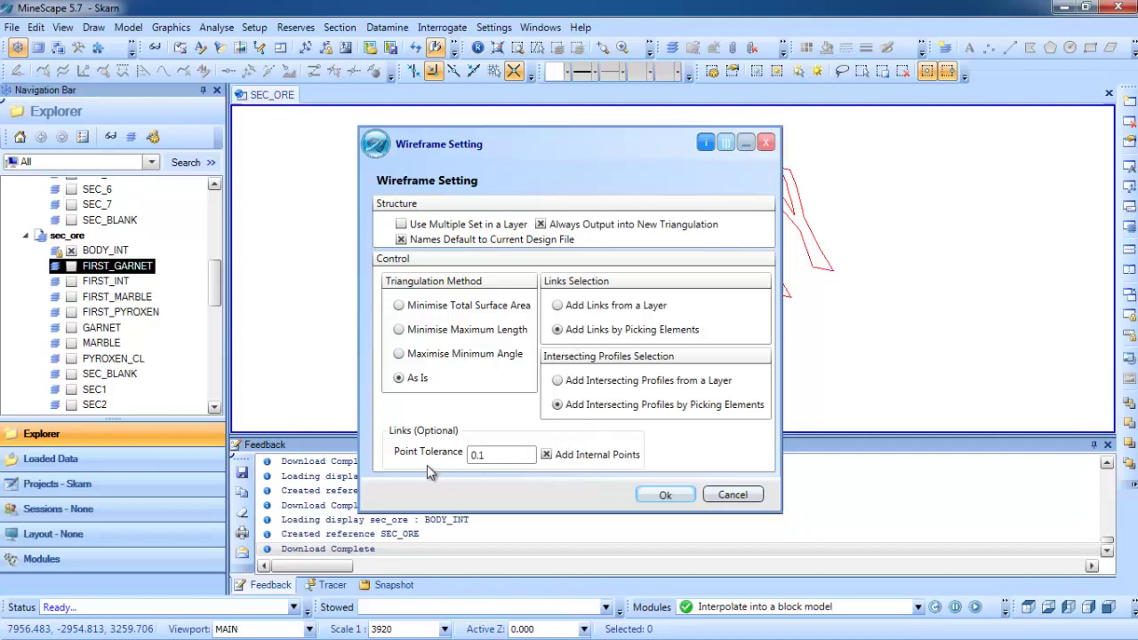
{"action": "left_click", "coordinate": [664, 495]}
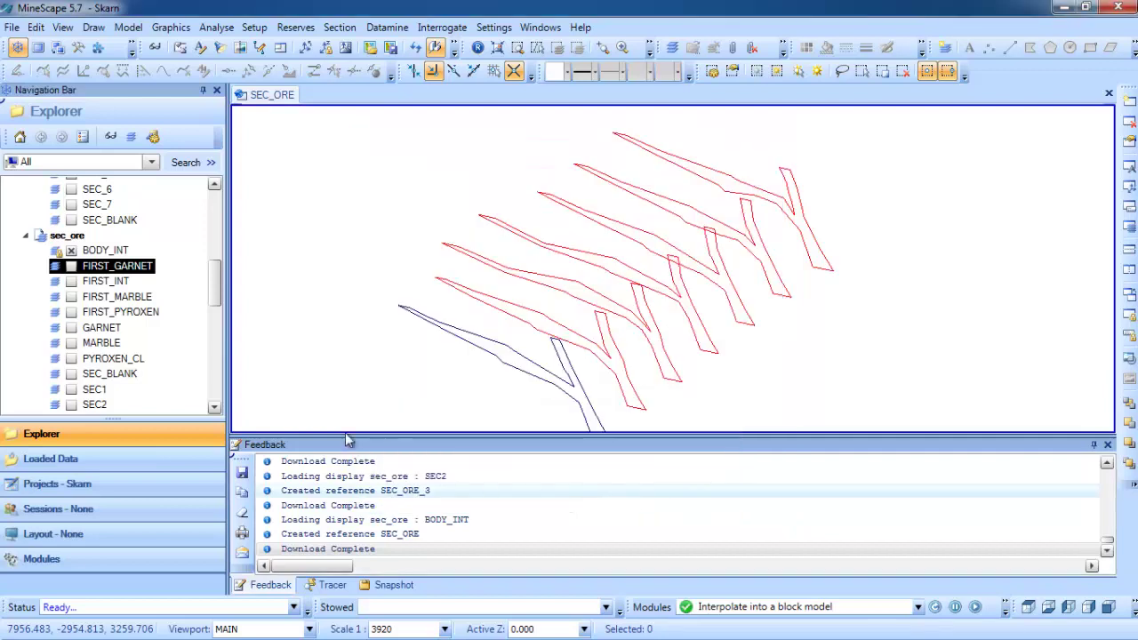
- Open the BODY_INT layer for editing, making BODYINT the write layer
{"action": "left_click", "coordinate": [95, 28]}
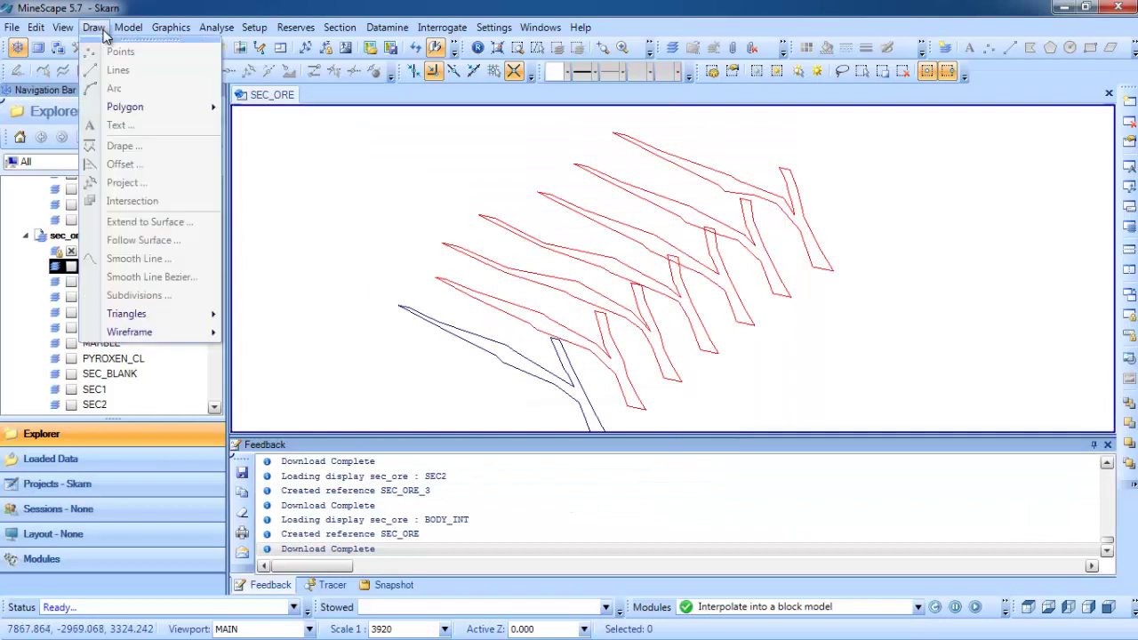
{"action": "left_click", "coordinate": [104, 32]}
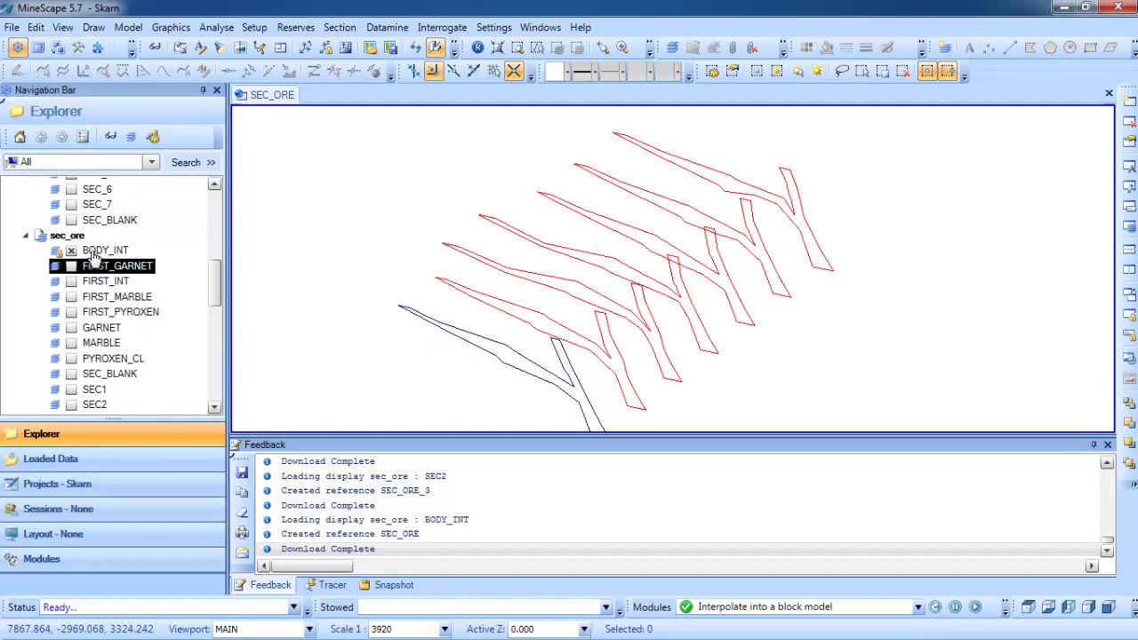
{"action": "right_click", "coordinate": [94, 253]}
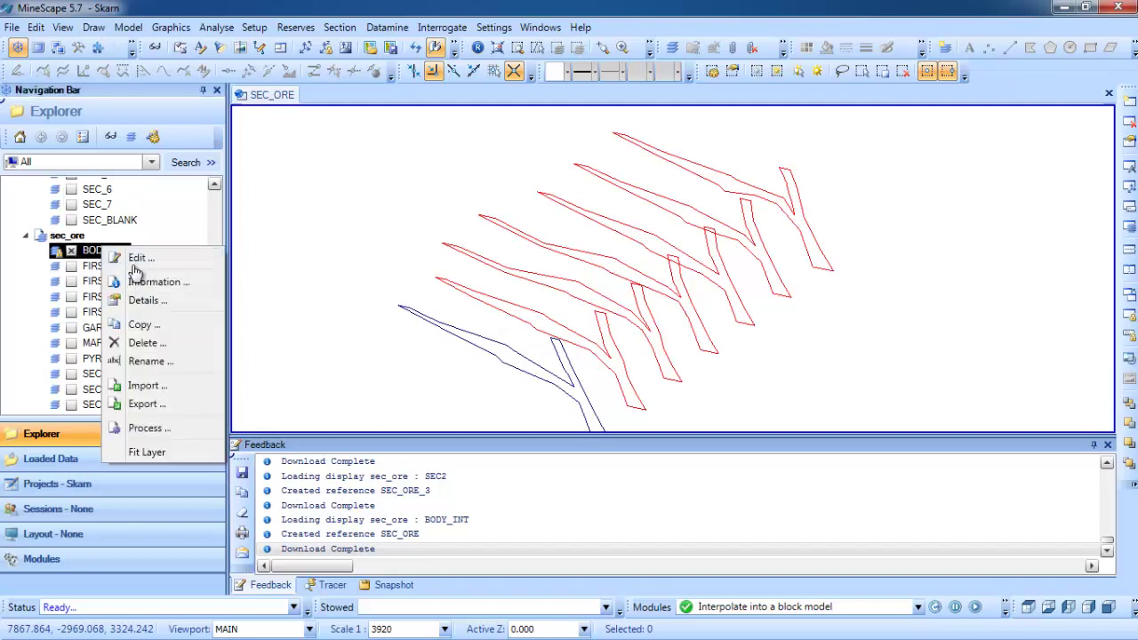
{"action": "left_click", "coordinate": [137, 261]}
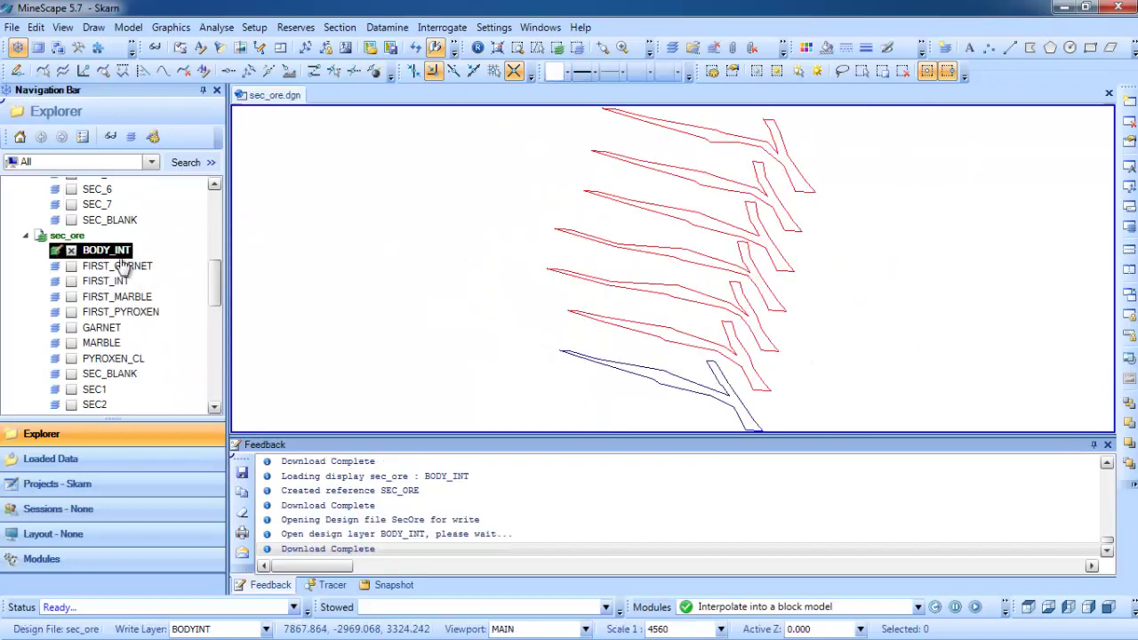
- Start the Draw > Wireframe command to build a wireframe between section profiles
{"action": "left_click", "coordinate": [93, 28]}
{"action": "mouse_move", "coordinate": [187, 331]}
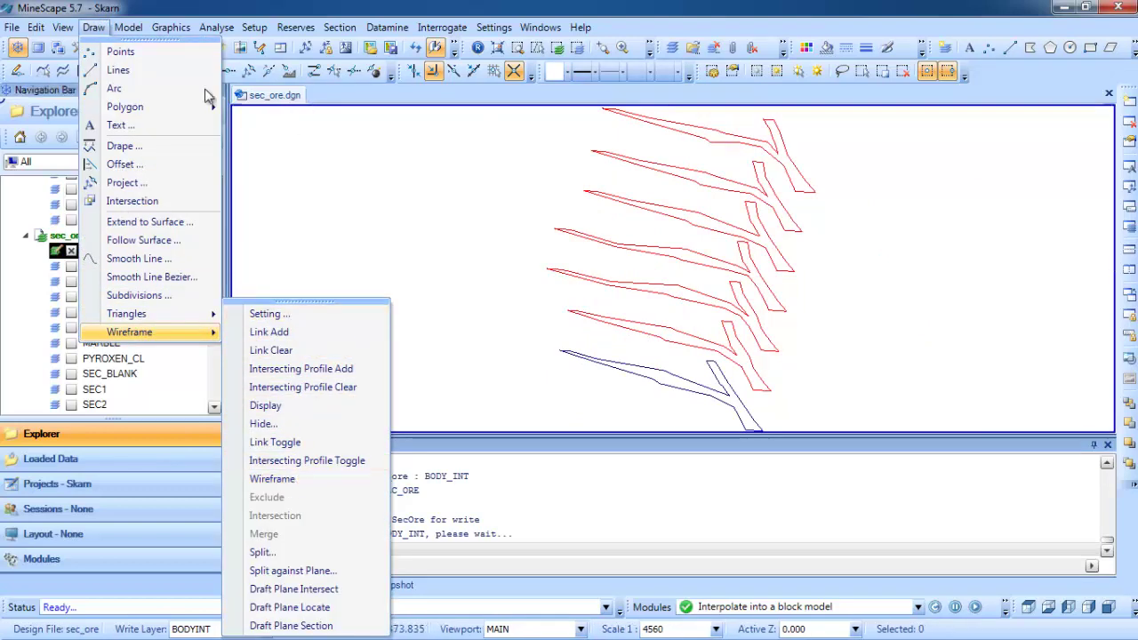
{"action": "mouse_move", "coordinate": [114, 334]}
{"action": "left_click", "coordinate": [272, 479]}
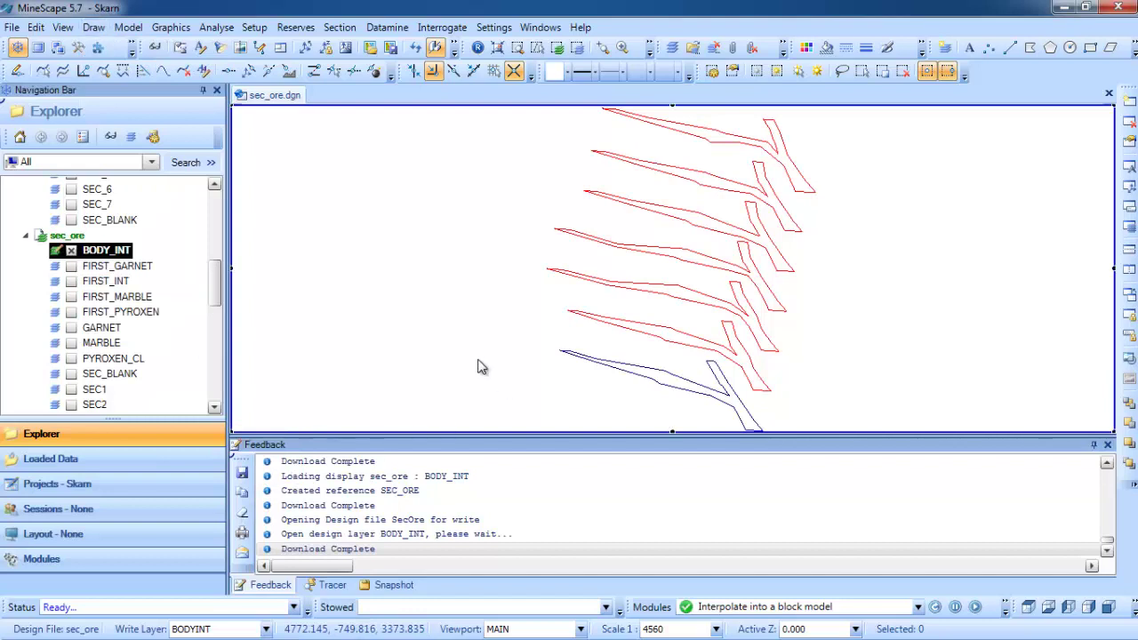
- Create the current triangulation with file and layer both named wire_intrusion
{"action": "left_click", "coordinate": [549, 322]}
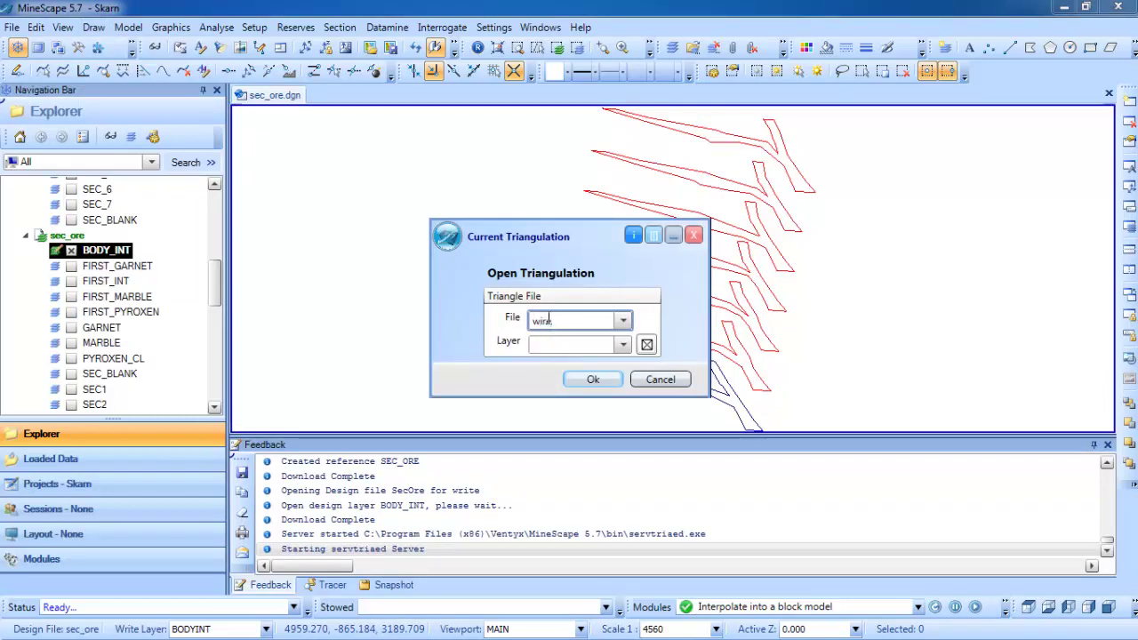
{"action": "type", "text": "wire_intrusion"}
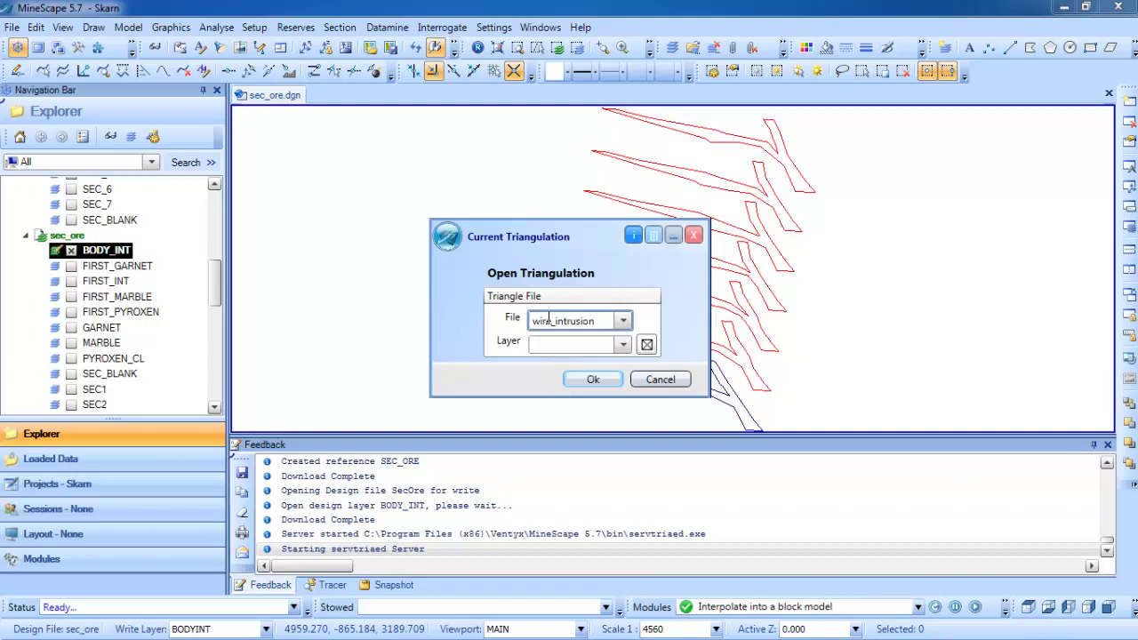
{"action": "double_click", "coordinate": [567, 321]}
{"action": "key", "text": "ctrl+c"}
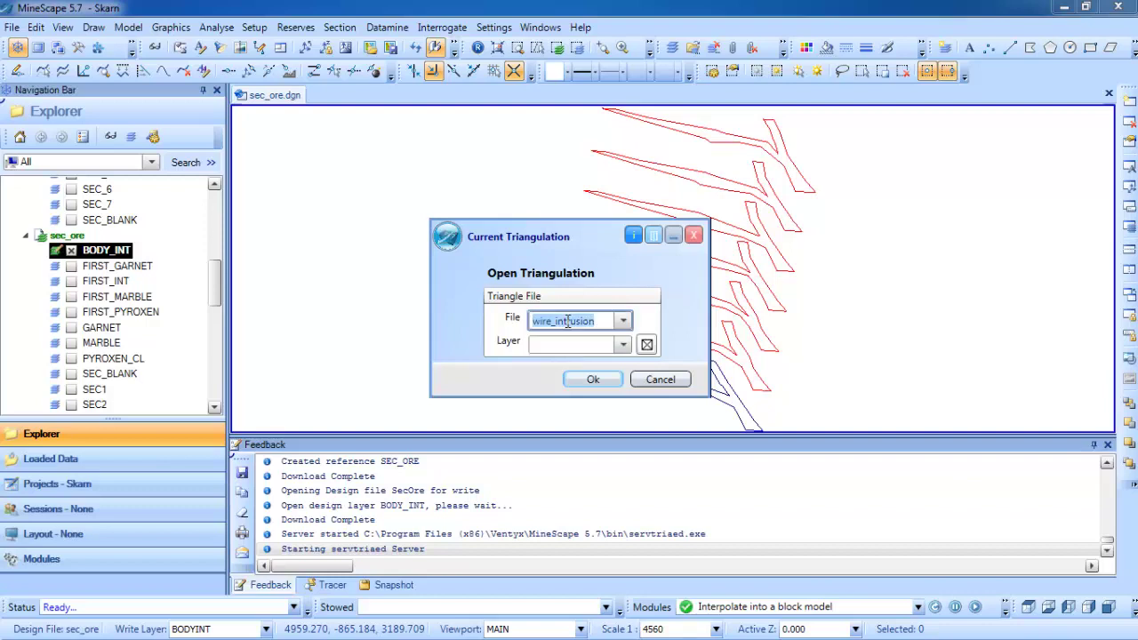
{"action": "left_click", "coordinate": [565, 344]}
{"action": "key", "text": "ctrl+v"}
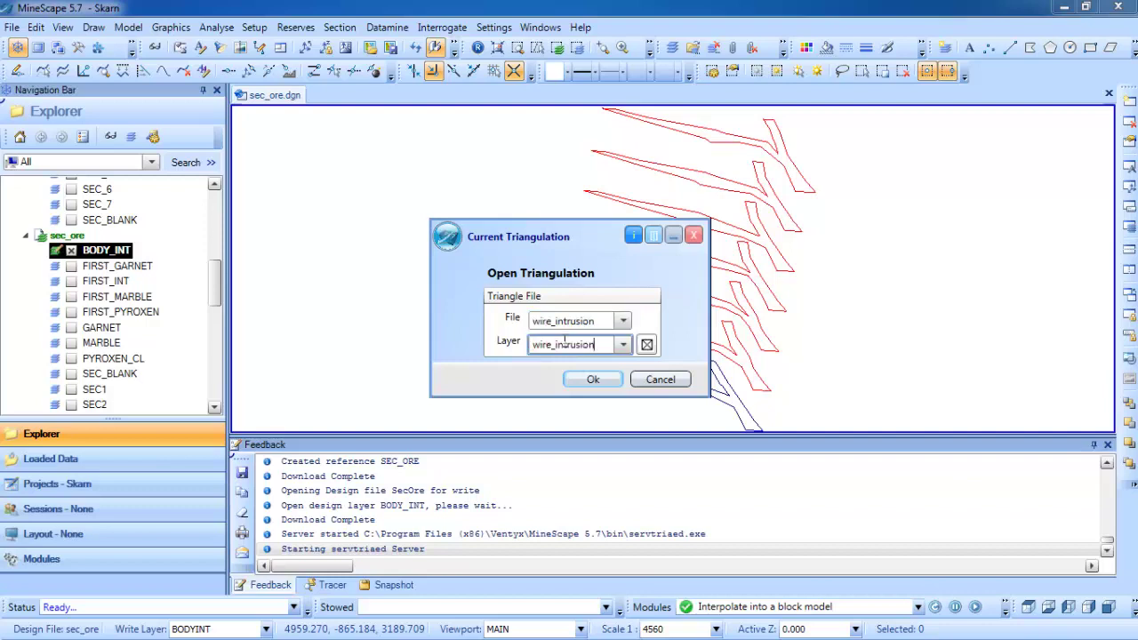
{"action": "left_click", "coordinate": [591, 380]}
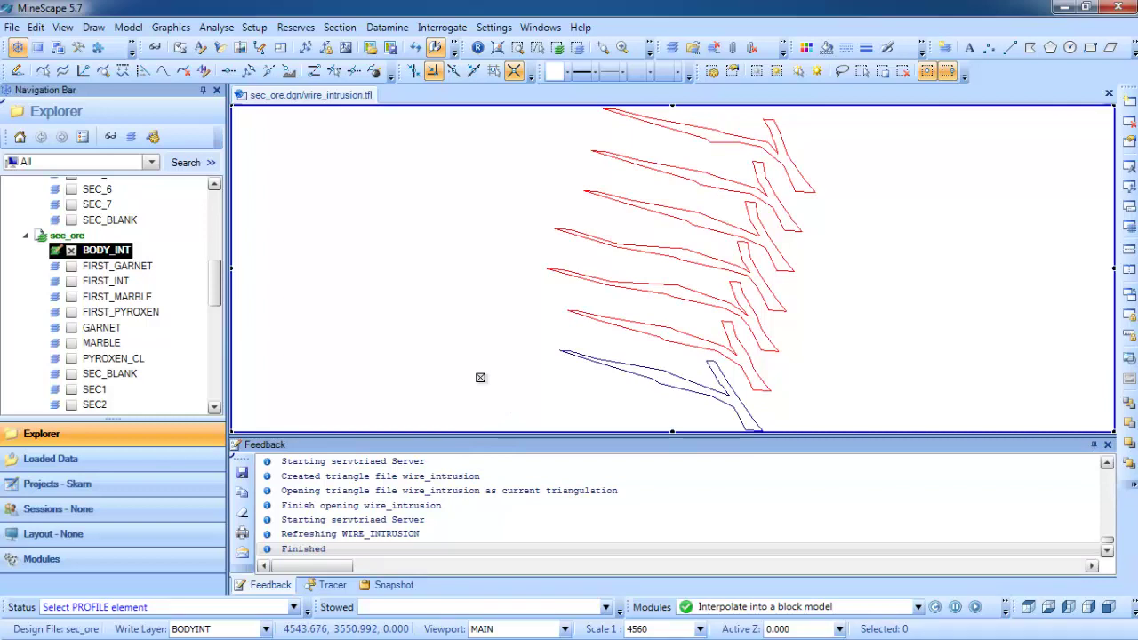
- Link the blue profile, then the six red profiles in turn, and finish the wireframe
{"action": "middle_click_drag", "start_coordinate": [536, 371], "coordinate": [480, 292]}
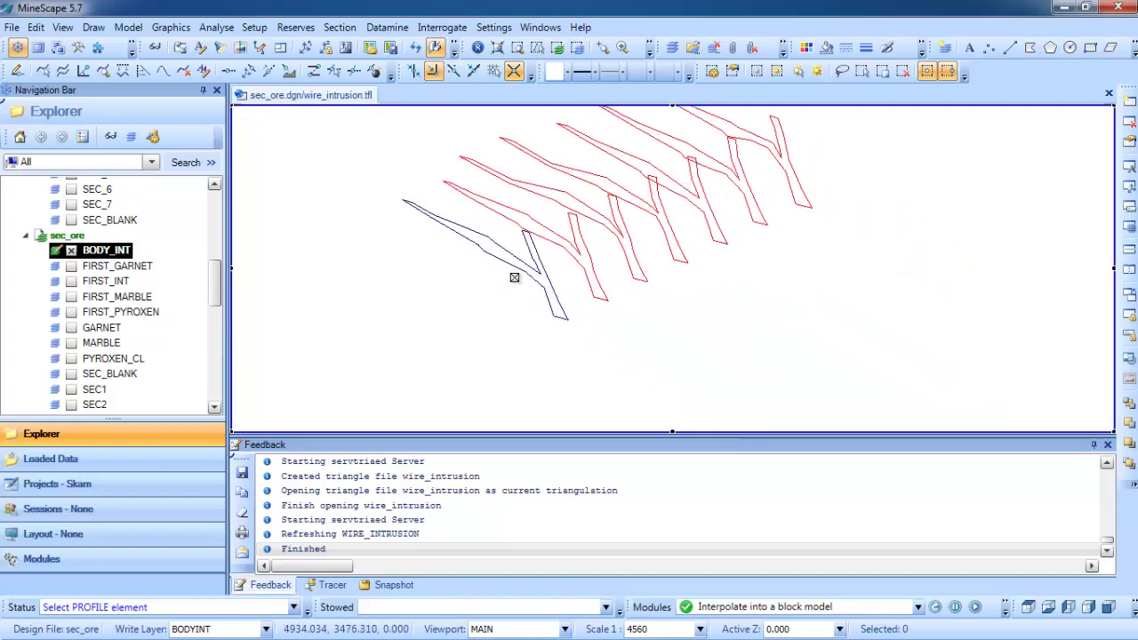
{"action": "left_click", "coordinate": [545, 277]}
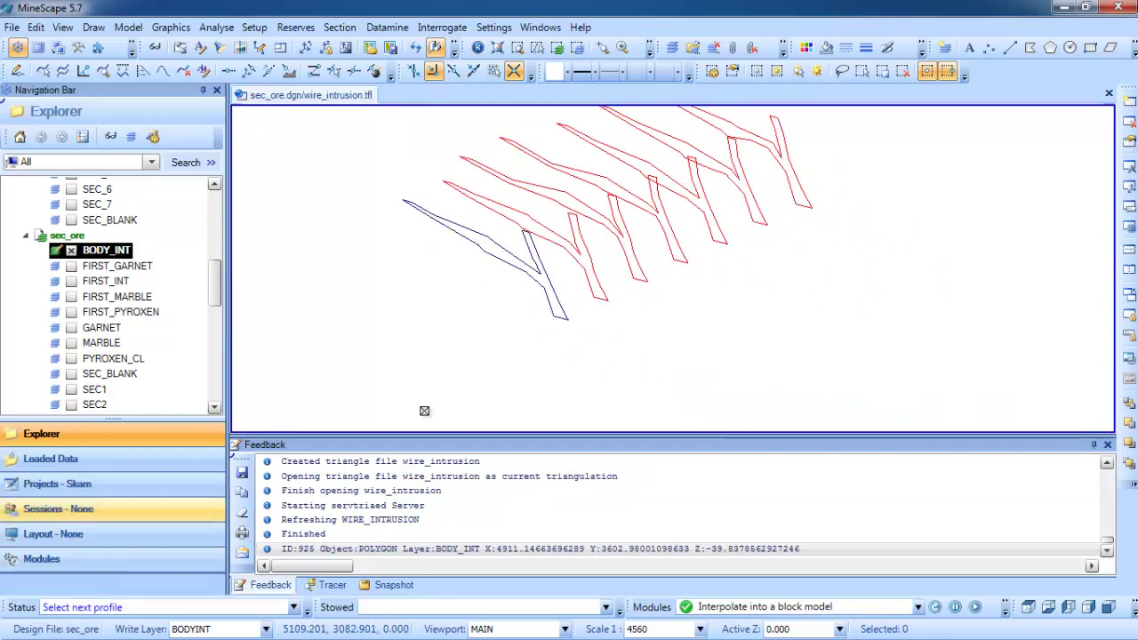
{"action": "left_click", "coordinate": [583, 262]}
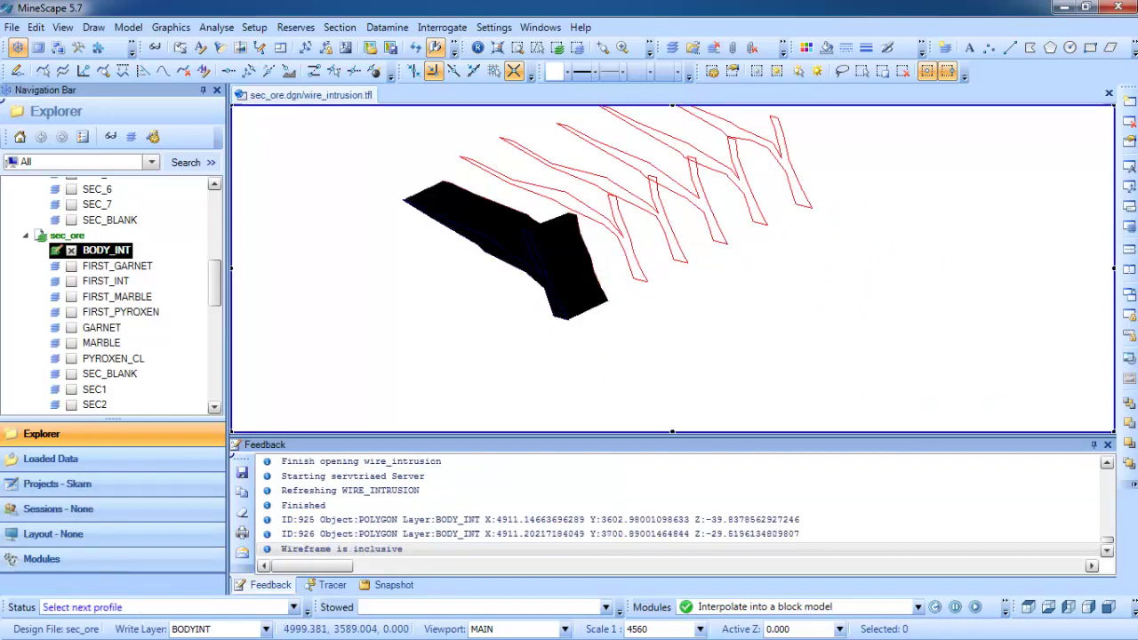
{"action": "middle_click_drag", "start_coordinate": [623, 300], "coordinate": [599, 316]}
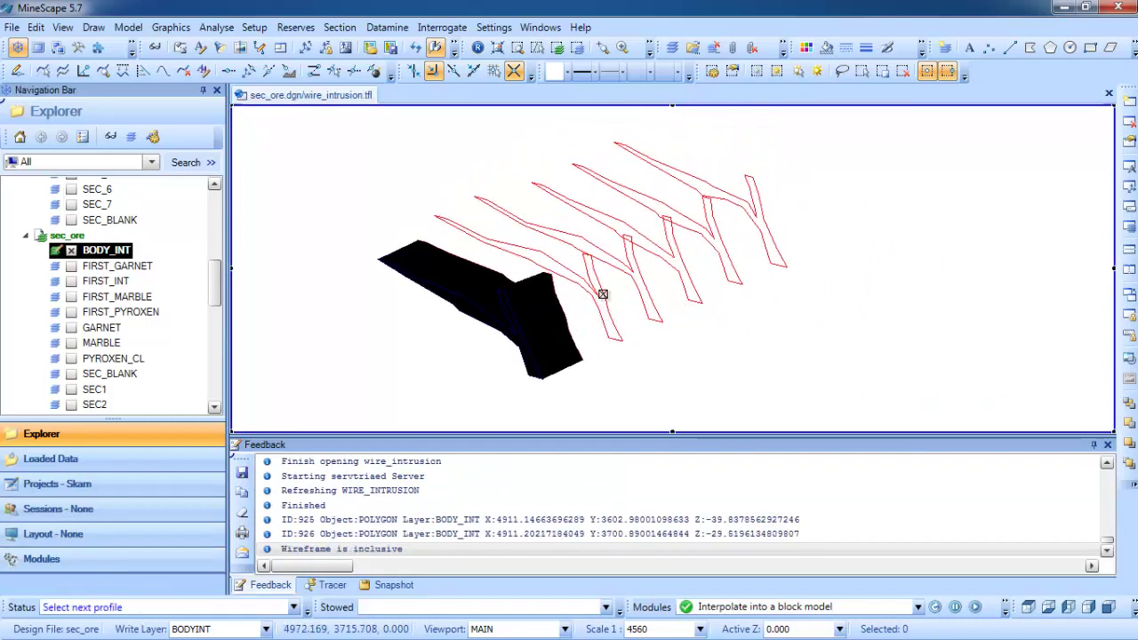
{"action": "left_click", "coordinate": [602, 294]}
{"action": "left_click", "coordinate": [642, 283]}
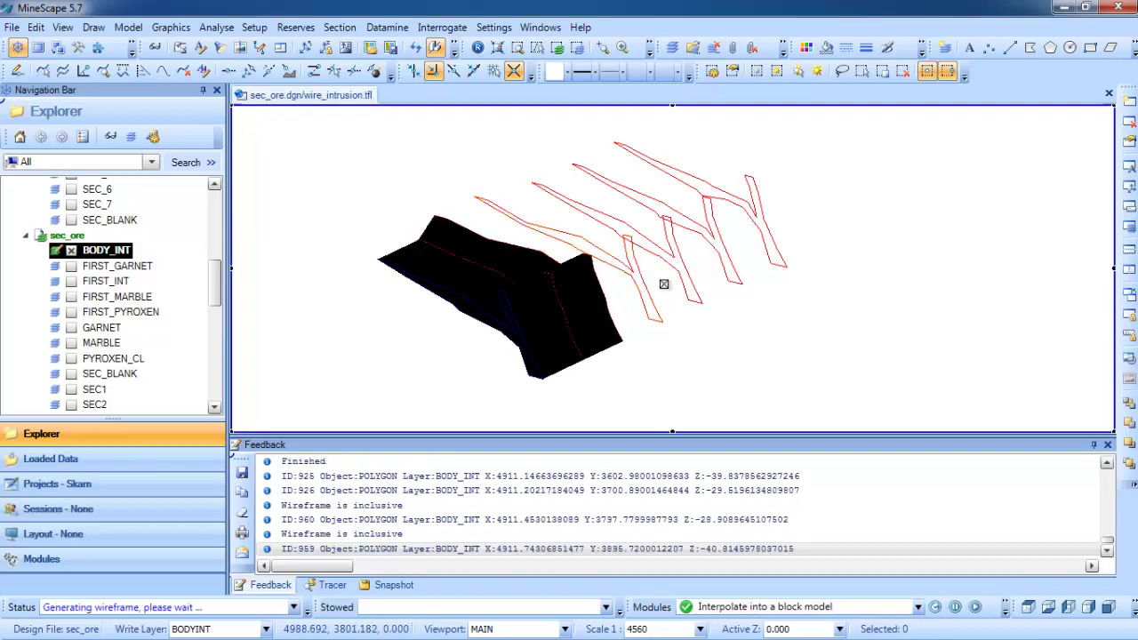
{"action": "left_click", "coordinate": [698, 275]}
{"action": "left_click", "coordinate": [720, 240]}
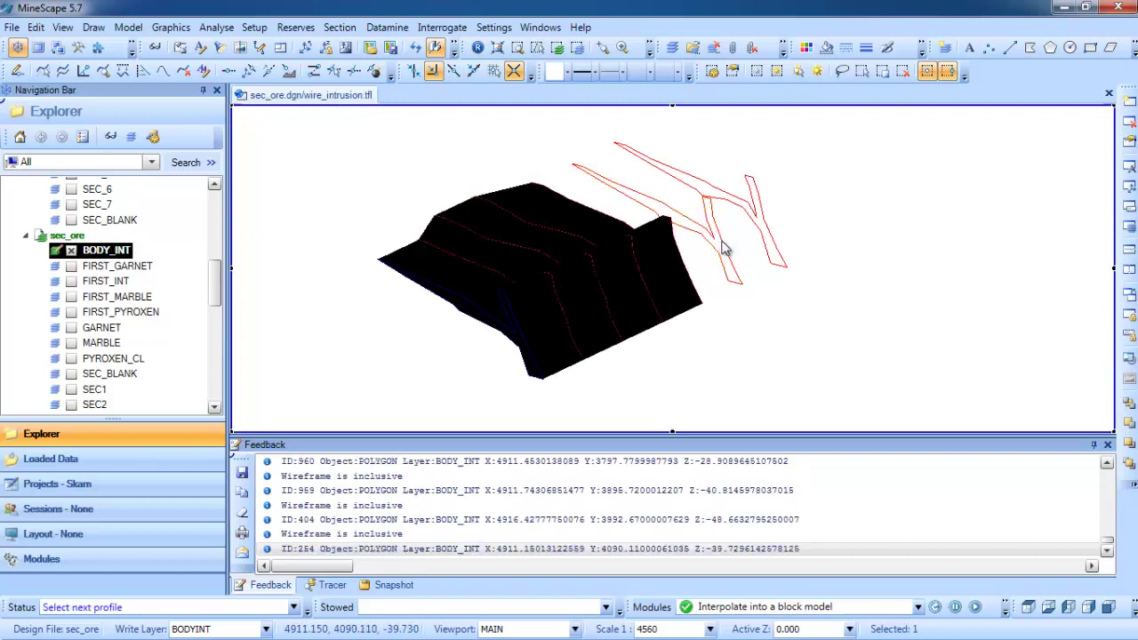
{"action": "left_click", "coordinate": [768, 229]}
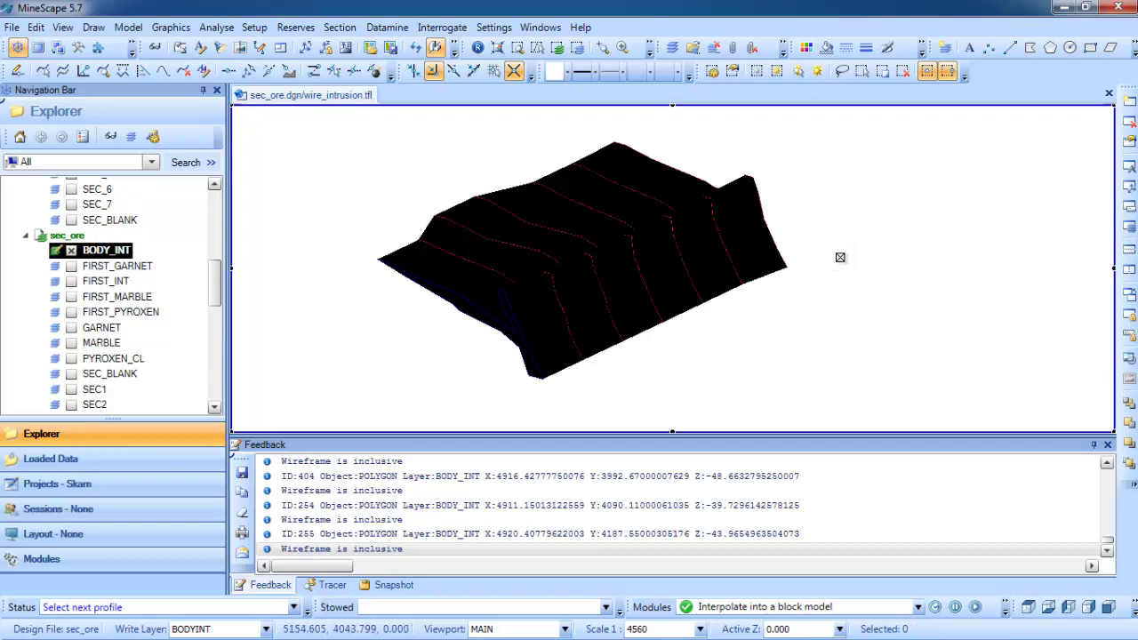
{"action": "right_click", "coordinate": [839, 257]}
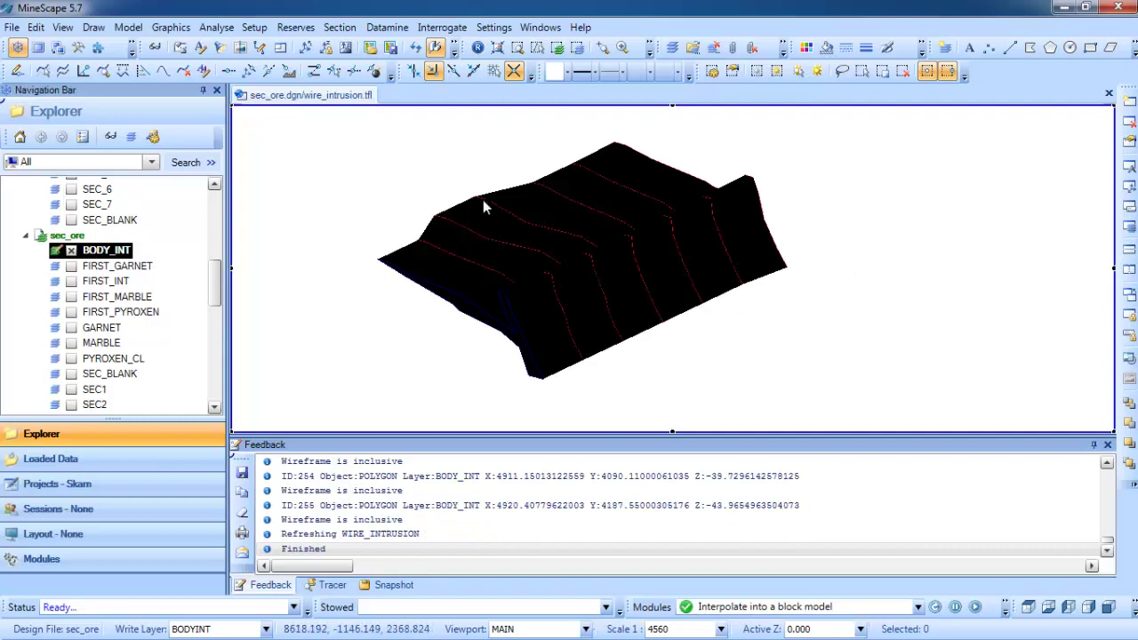
- Turn on elevation-coloured shading for the WRITETRIANGLE triangulation and orbit to inspect the shaded intrusion
{"action": "middle_click_drag", "start_coordinate": [630, 263], "coordinate": [643, 306]}
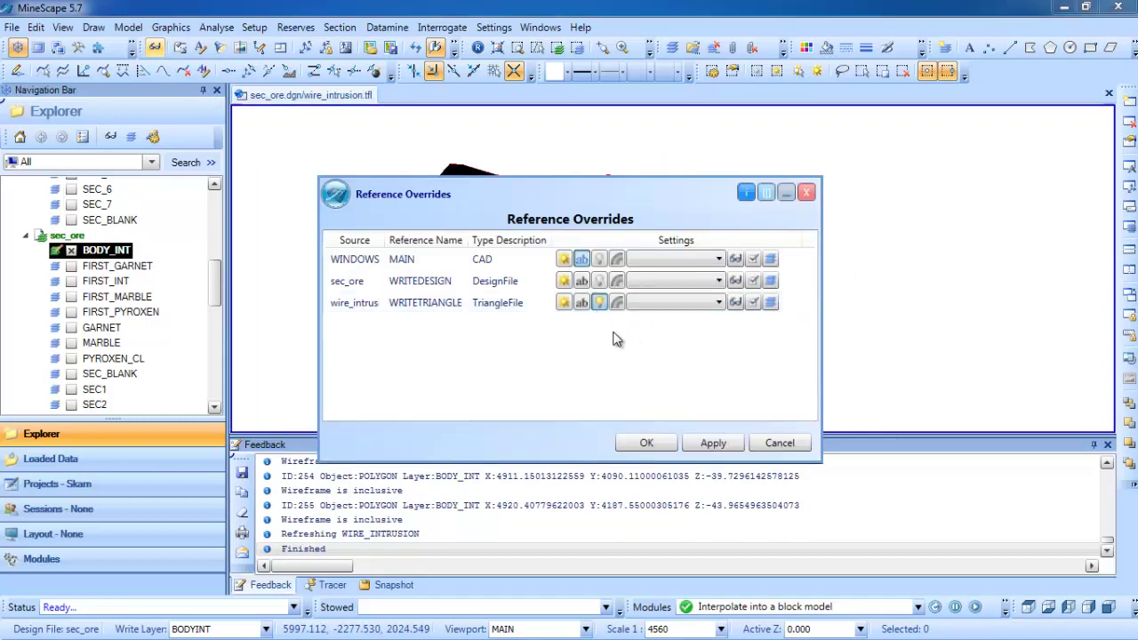
{"action": "left_click", "coordinate": [648, 442]}
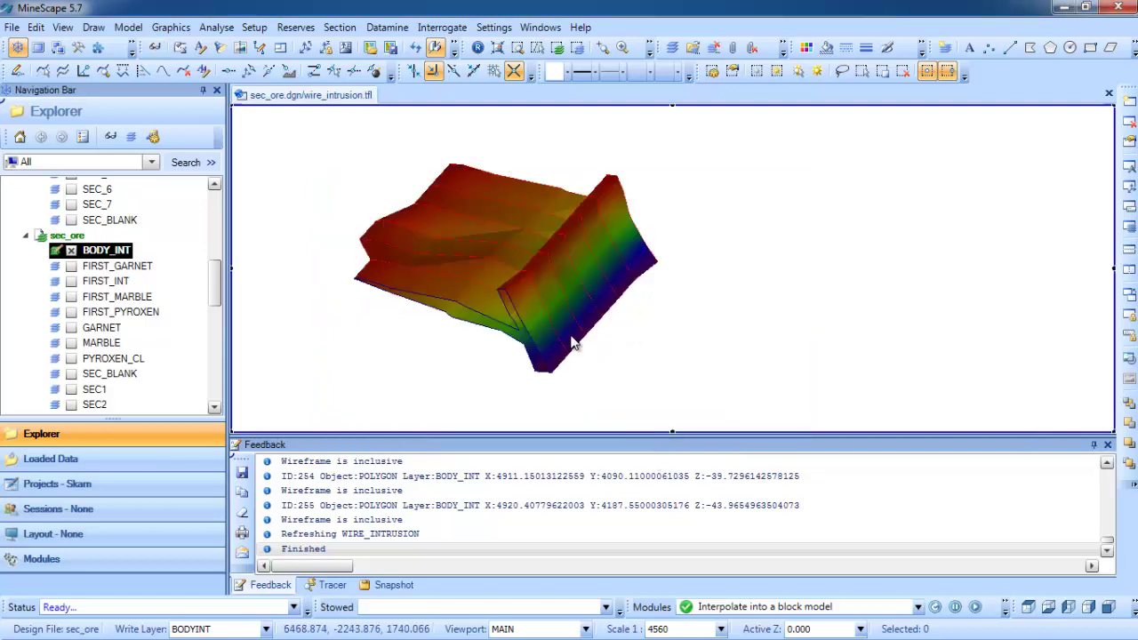
{"action": "mouse_move", "coordinate": [577, 341]}
{"action": "middle_mouse_down"}
{"action": "mouse_move", "coordinate": [548, 325]}
{"action": "mouse_move", "coordinate": [444, 330]}
{"action": "mouse_move", "coordinate": [508, 341]}
{"action": "mouse_move", "coordinate": [444, 250]}
{"action": "middle_mouse_up"}
{"action": "scroll", "coordinate": [568, 325], "scroll_direction": "up", "scroll_amount": 5}
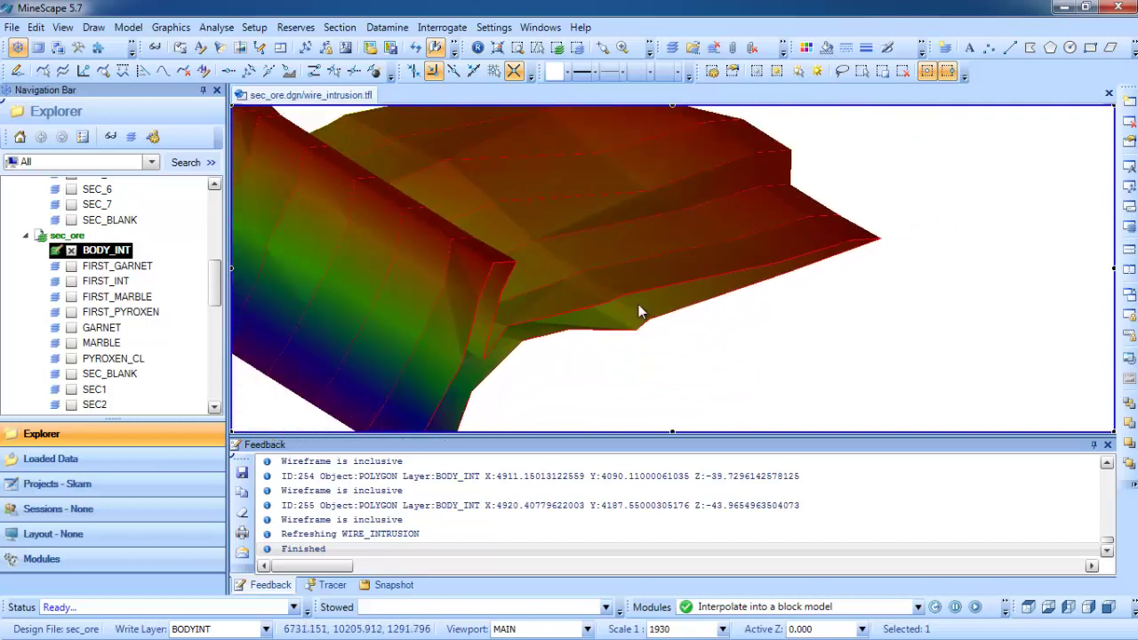
{"action": "scroll", "coordinate": [630, 317], "scroll_direction": "down", "scroll_amount": 4}
{"action": "mouse_move", "coordinate": [654, 333]}
{"action": "middle_mouse_down"}
{"action": "mouse_move", "coordinate": [441, 287]}
{"action": "mouse_move", "coordinate": [432, 302]}
{"action": "mouse_move", "coordinate": [533, 308]}
{"action": "mouse_move", "coordinate": [543, 292]}
{"action": "middle_mouse_up"}
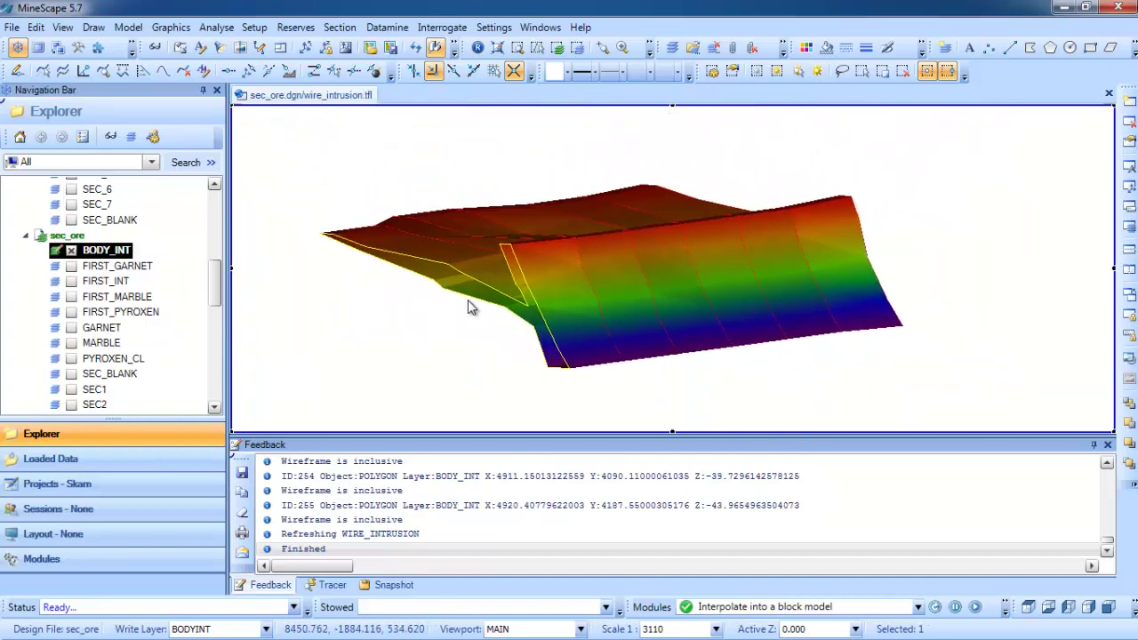
{"action": "left_click", "coordinate": [40, 30]}
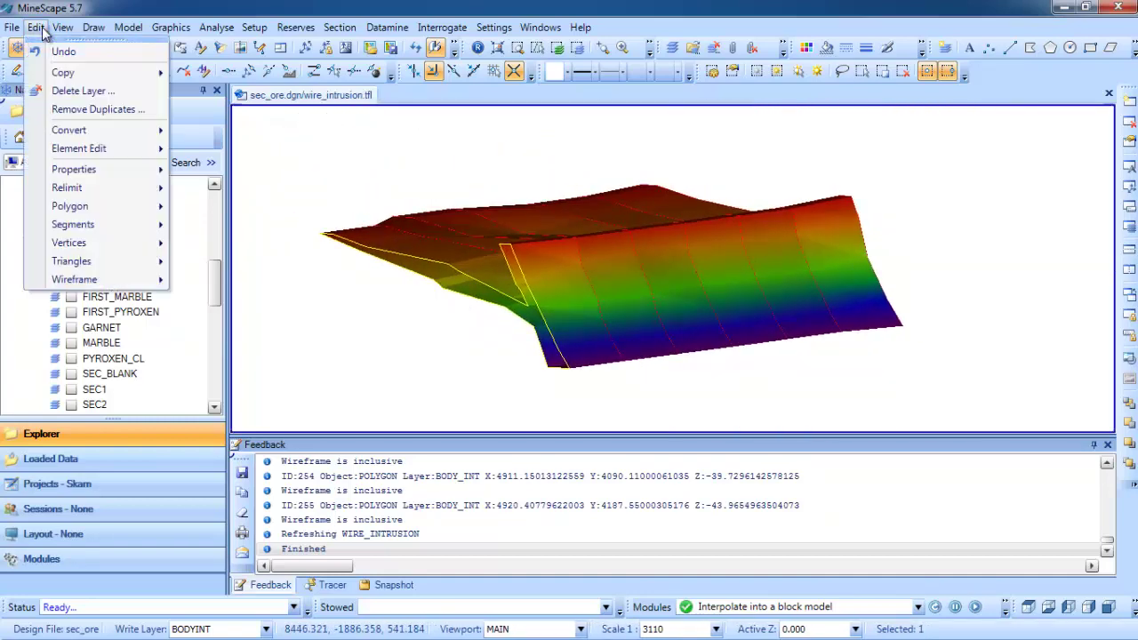
- Enclose the wire_intrusion wireframe with 45 capping triangles, then orbit to a side view to check it
{"action": "mouse_move", "coordinate": [98, 283]}
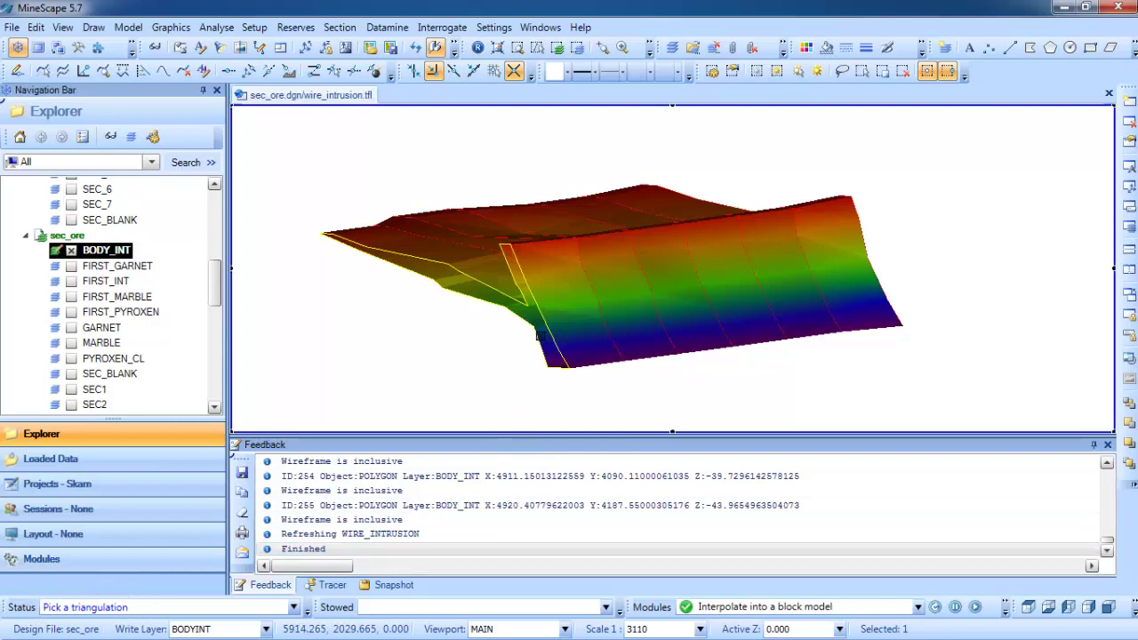
{"action": "left_click", "coordinate": [544, 285]}
{"action": "mouse_move", "coordinate": [471, 335]}
{"action": "middle_mouse_down"}
{"action": "mouse_move", "coordinate": [437, 272]}
{"action": "mouse_move", "coordinate": [583, 282]}
{"action": "mouse_move", "coordinate": [497, 292]}
{"action": "mouse_move", "coordinate": [464, 282]}
{"action": "mouse_move", "coordinate": [480, 349]}
{"action": "middle_mouse_up"}
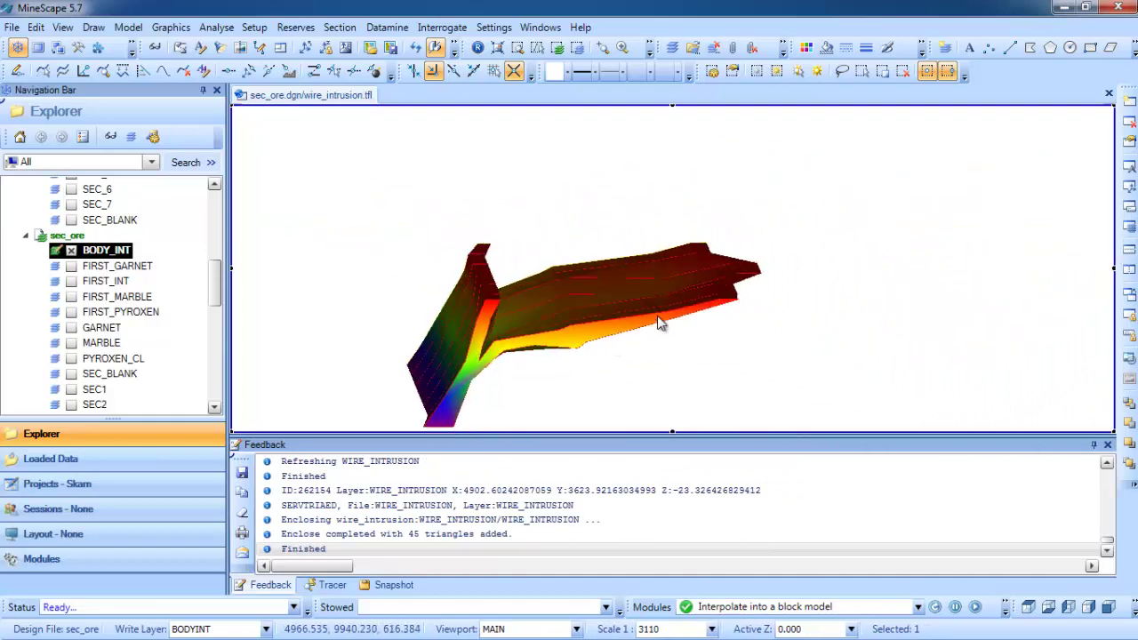
{"action": "middle_click_drag", "start_coordinate": [661, 322], "coordinate": [423, 298]}
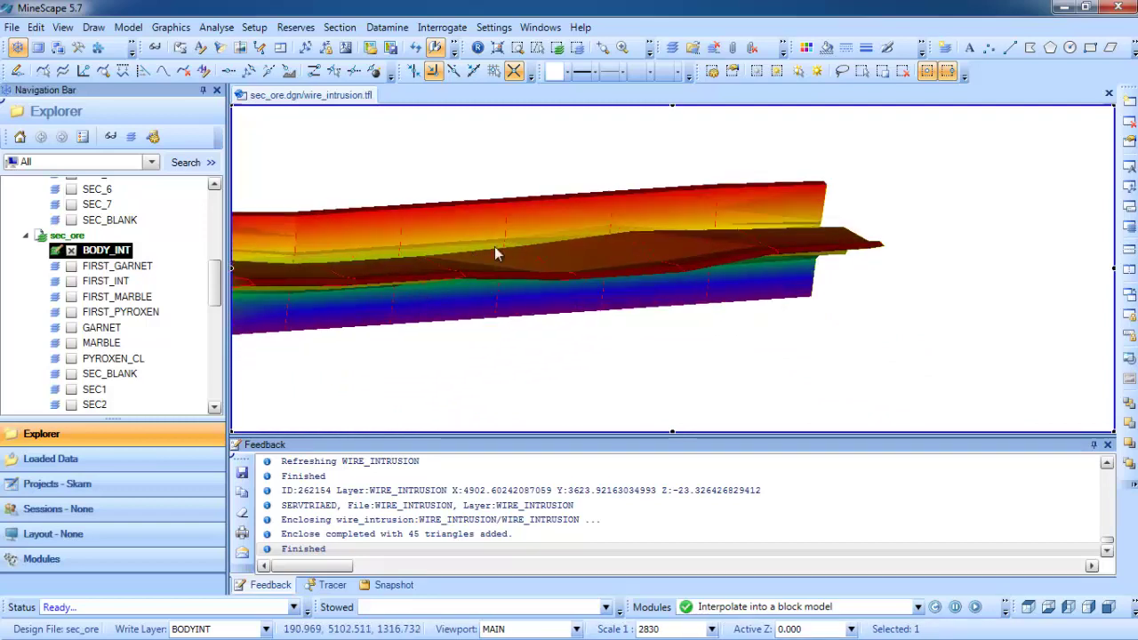
{"action": "left_click", "coordinate": [581, 266]}
{"action": "left_click", "coordinate": [582, 261]}
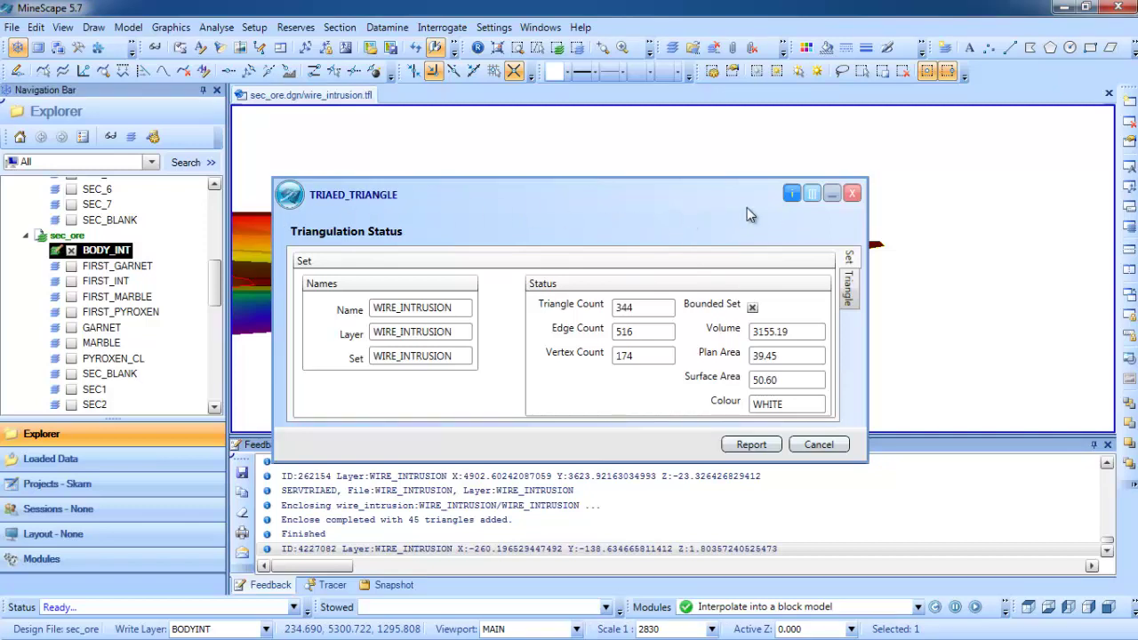
{"action": "left_click", "coordinate": [850, 194]}
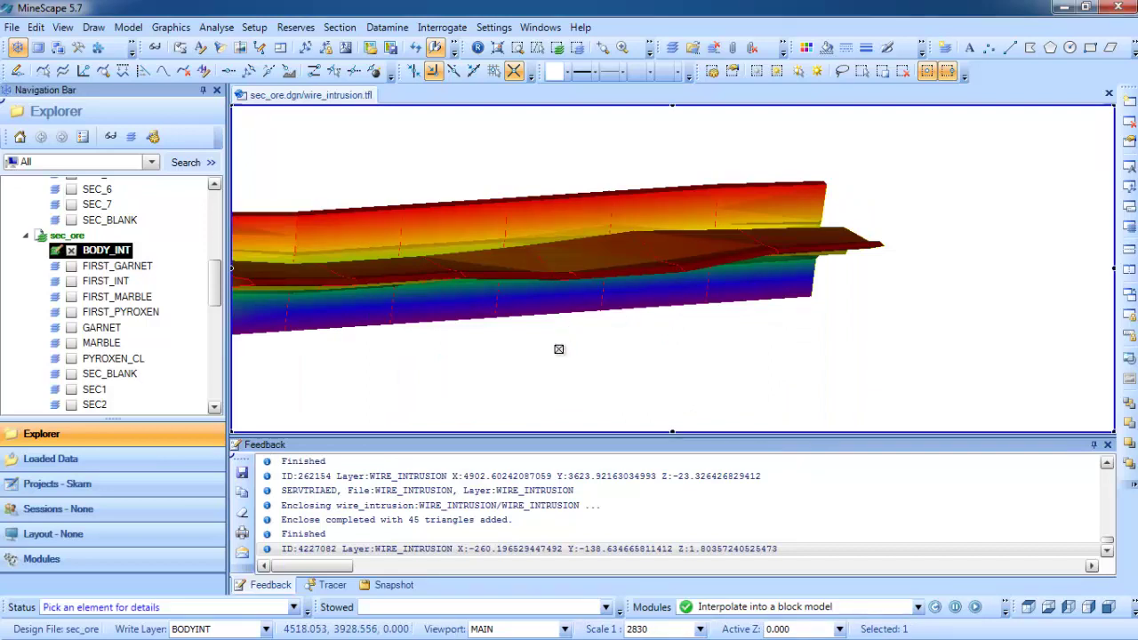
{"action": "key", "text": "Escape"}
{"action": "scroll", "coordinate": [562, 356], "scroll_direction": "down", "scroll_amount": 1}
{"action": "middle_click_drag", "start_coordinate": [447, 340], "coordinate": [346, 186]}
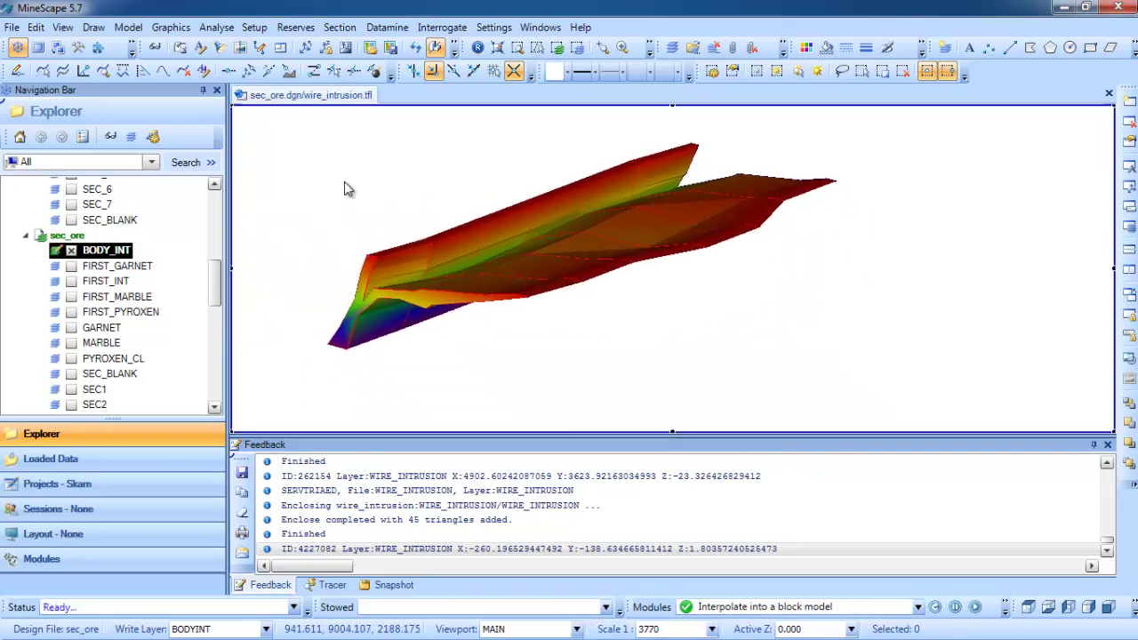